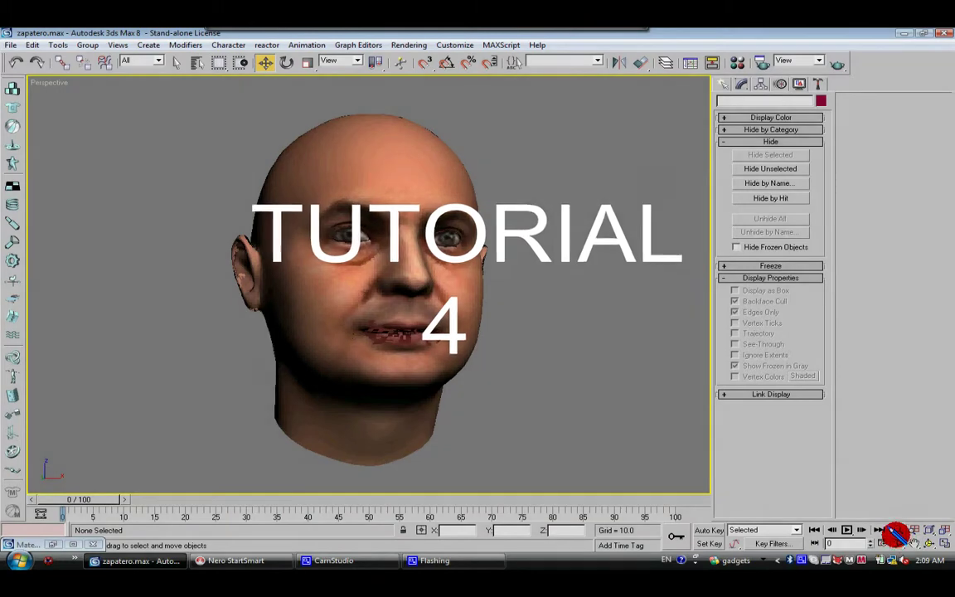
# - Zoom the Perspective view out slightly and box-select the head and both eyes
pyautogui.click(898, 530)
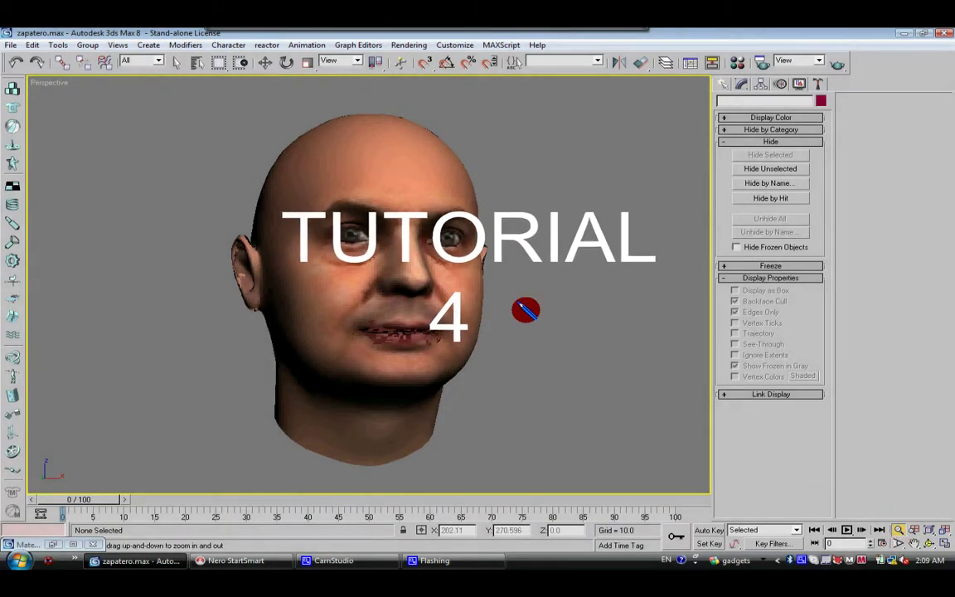
pyautogui.moveTo(525, 292); pyautogui.dragTo(533, 317)
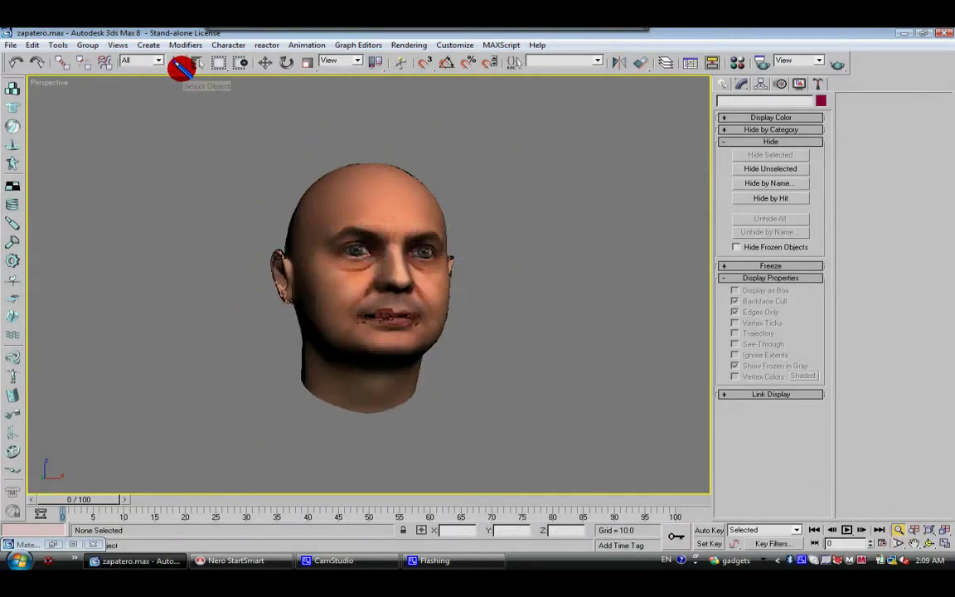
pyautogui.click(178, 63)
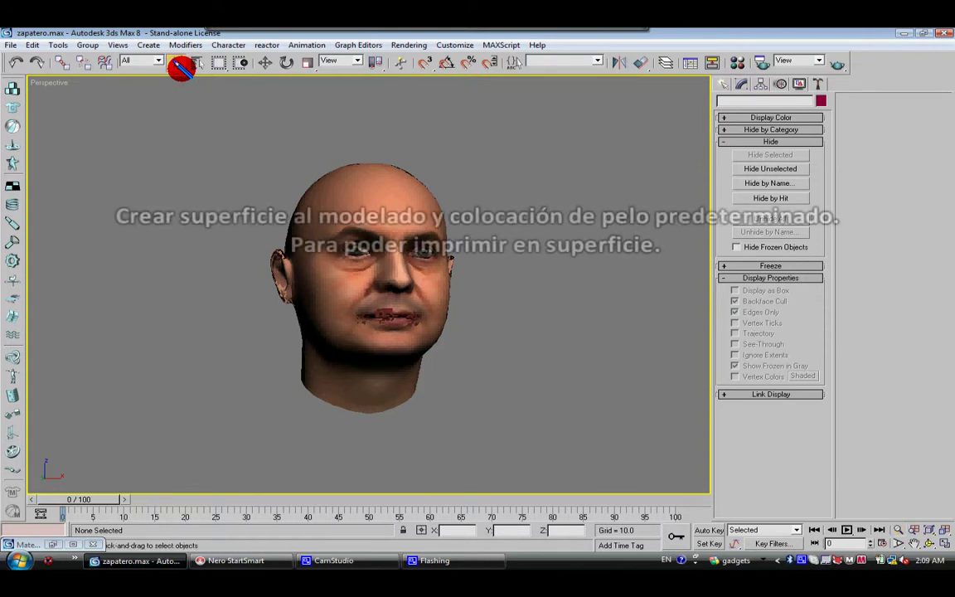
pyautogui.click(342, 182)
pyautogui.moveTo(205, 117); pyautogui.dragTo(504, 433)
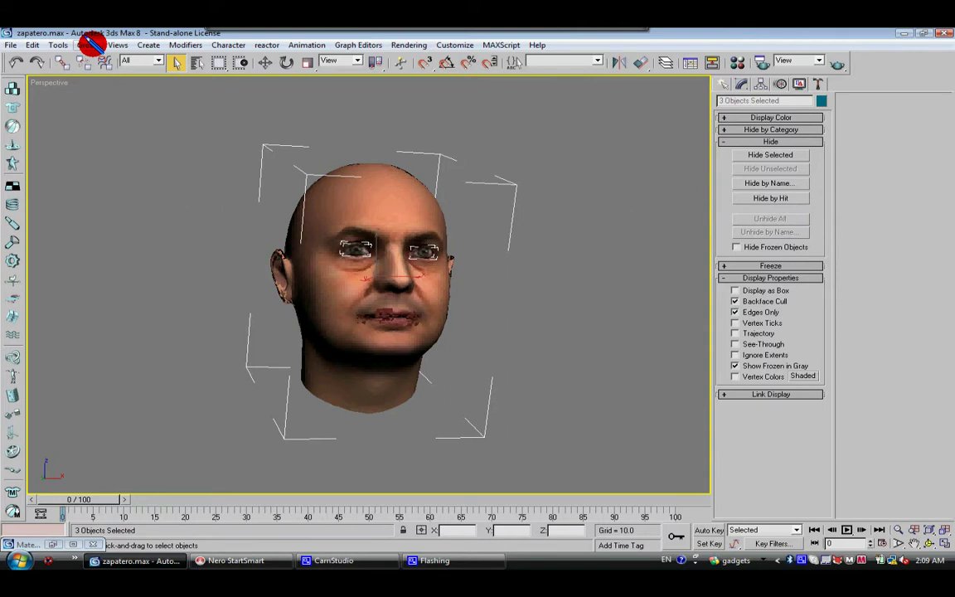
# - Group the selected head and both eyes into a new group named CARA
pyautogui.click(91, 44)
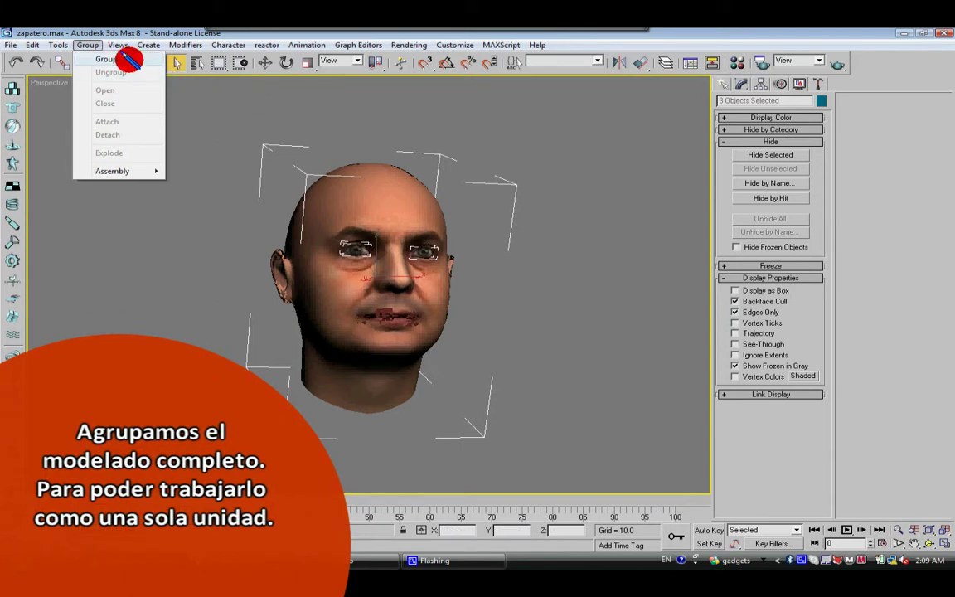
pyautogui.click(106, 59)
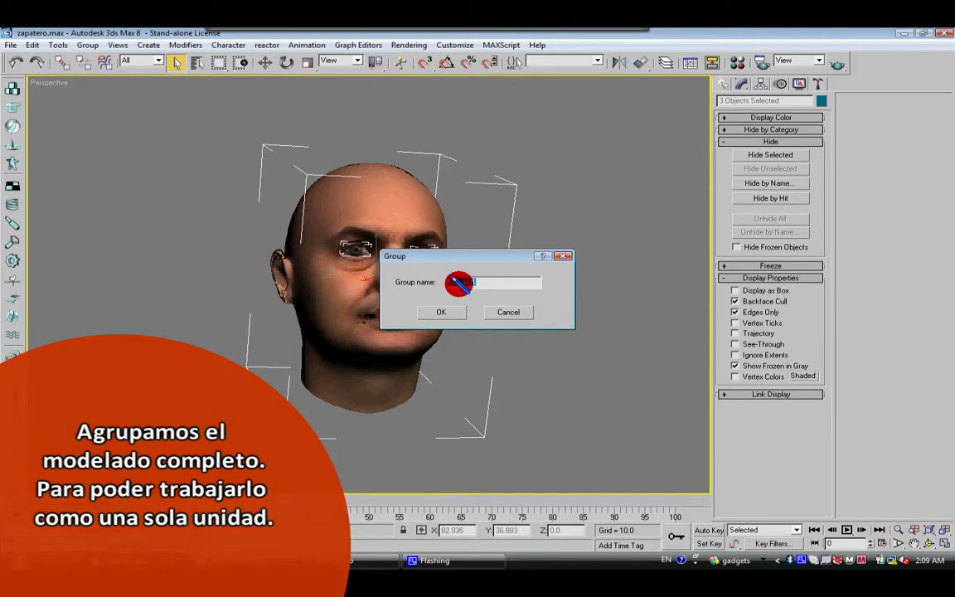
pyautogui.write('CARA')
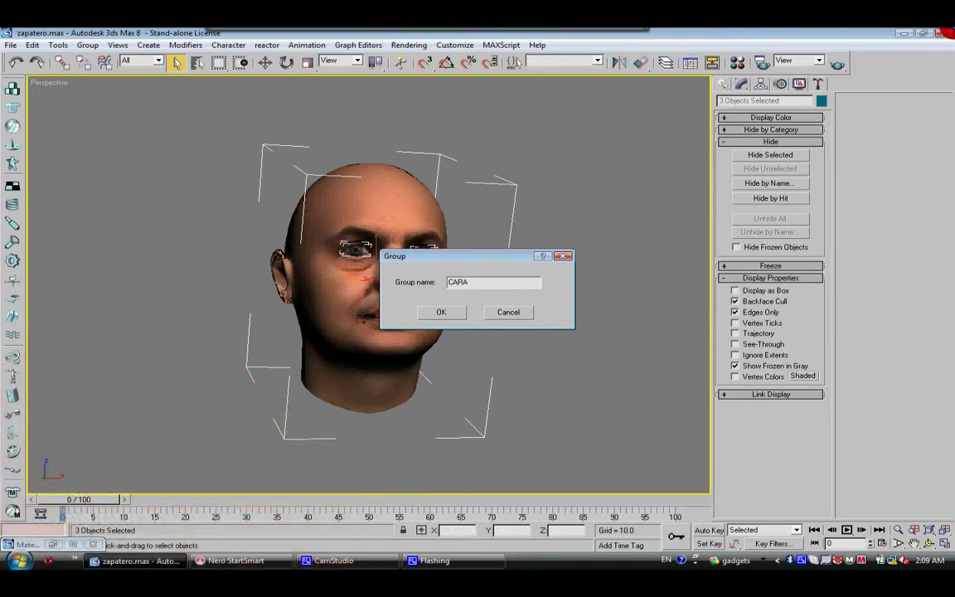
pyautogui.press('Return')
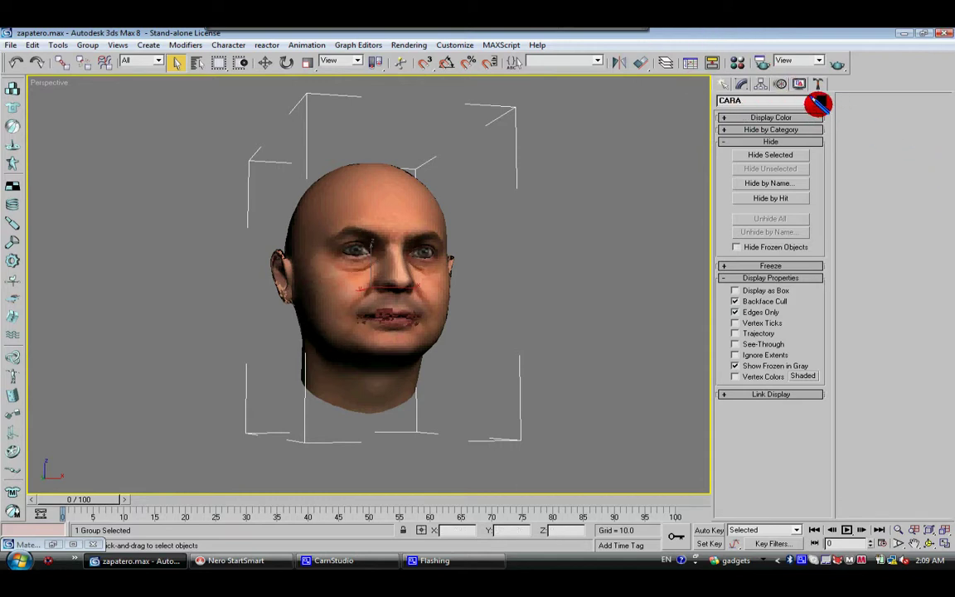
# - Apply a Shell modifier to the CARA group from the Modifier List
pyautogui.click(738, 82)
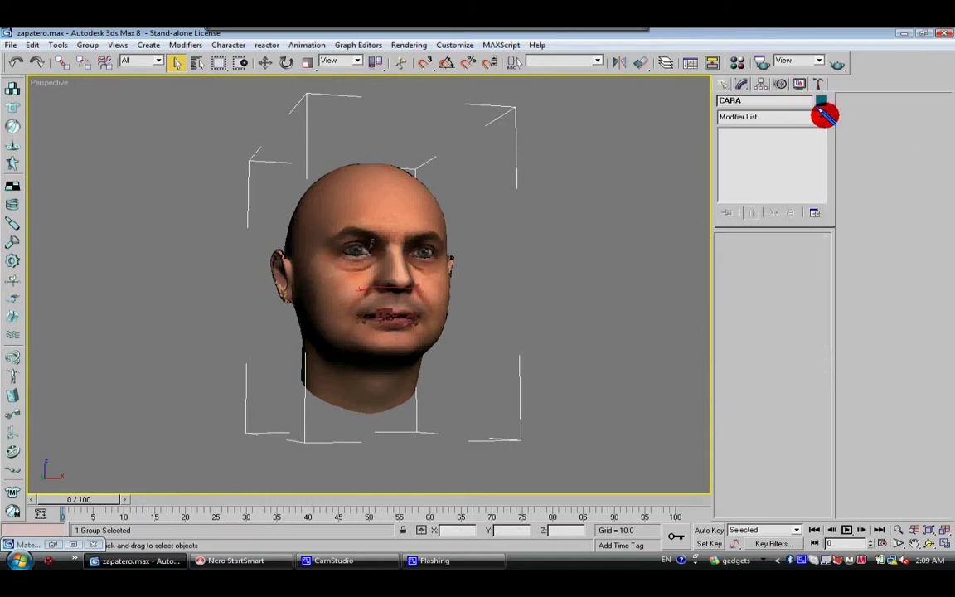
pyautogui.click(821, 116)
pyautogui.moveTo(822, 166); pyautogui.dragTo(822, 229)
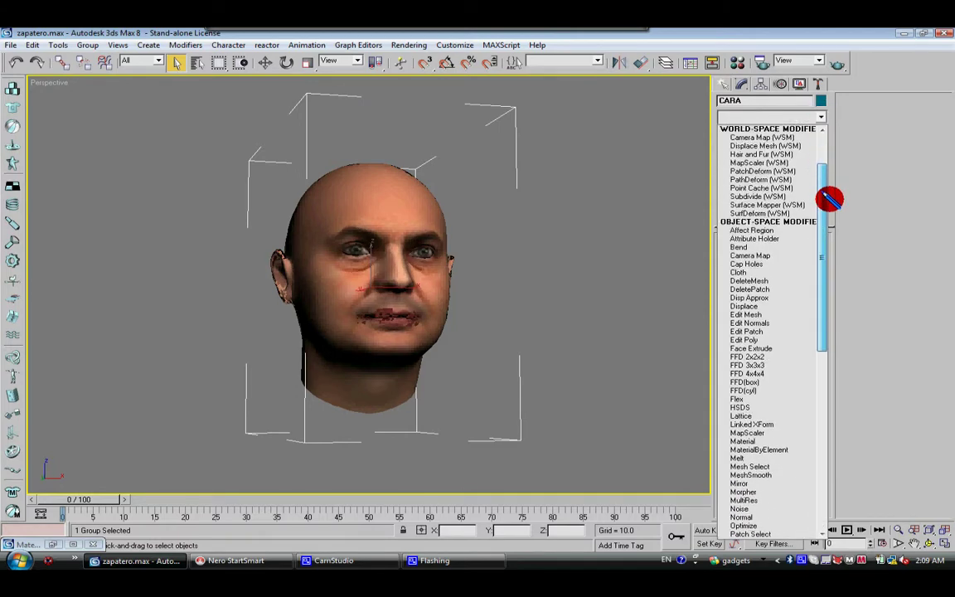
pyautogui.click(719, 81)
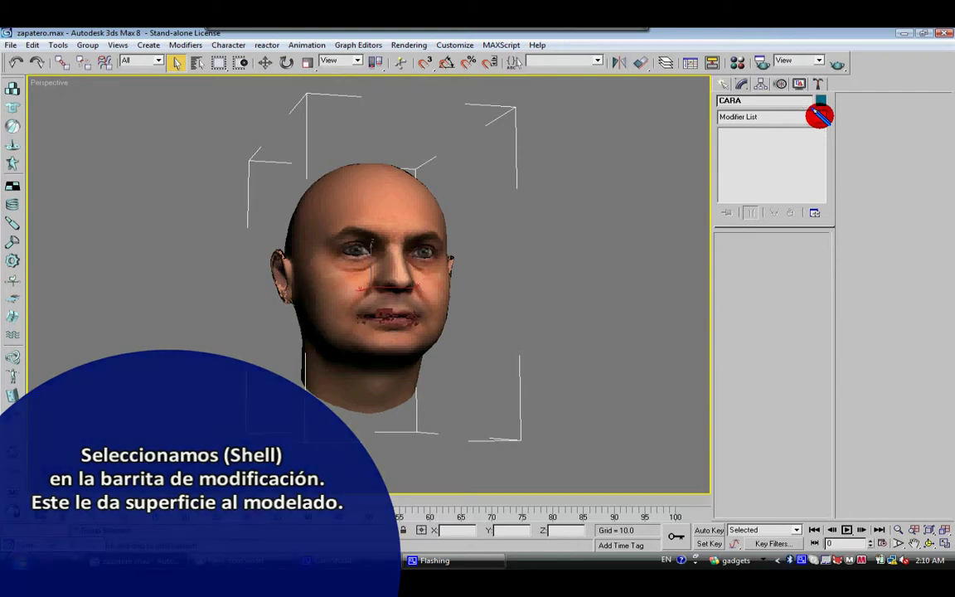
pyautogui.click(819, 117)
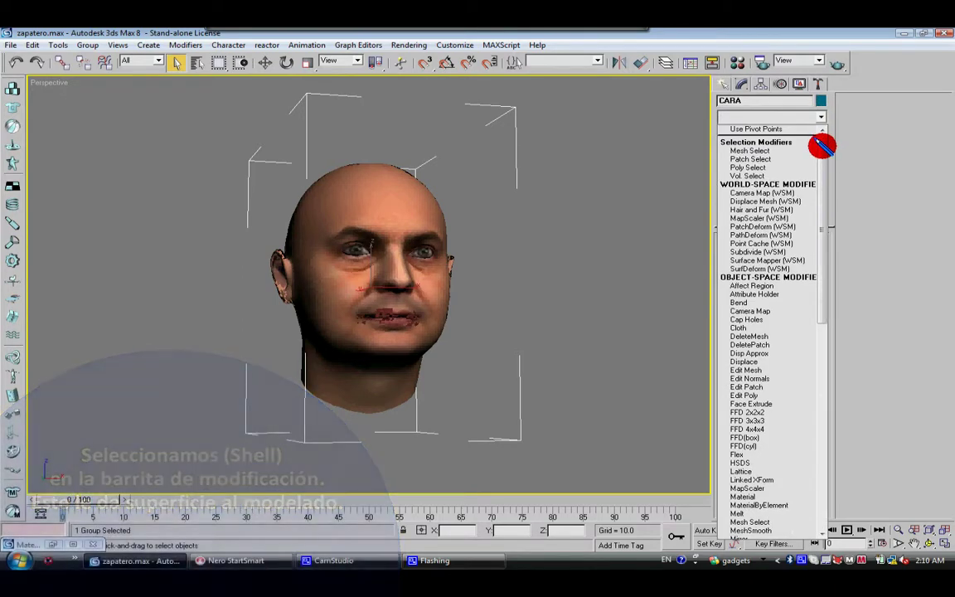
pyautogui.moveTo(822, 145); pyautogui.dragTo(822, 369)
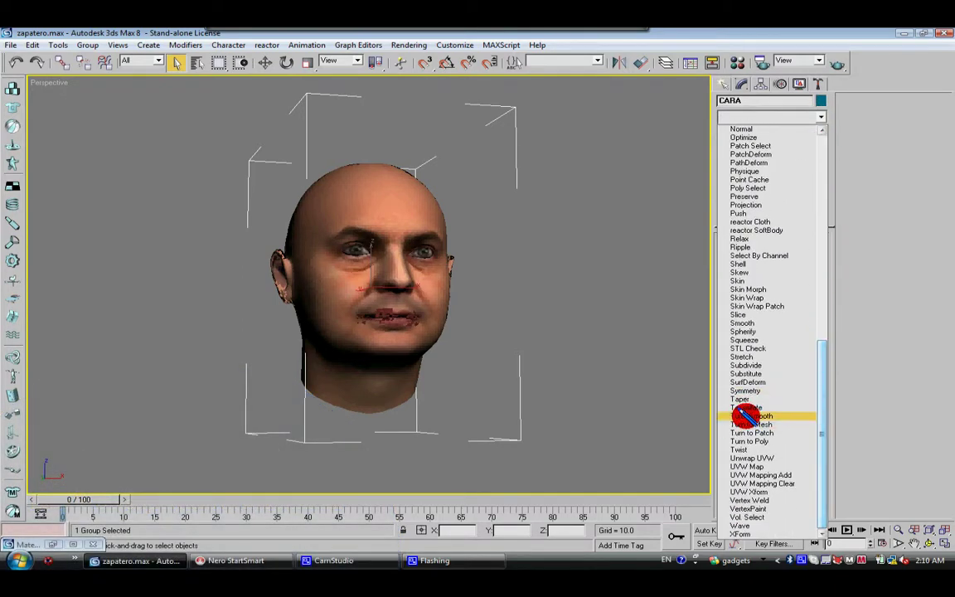
pyautogui.click(771, 264)
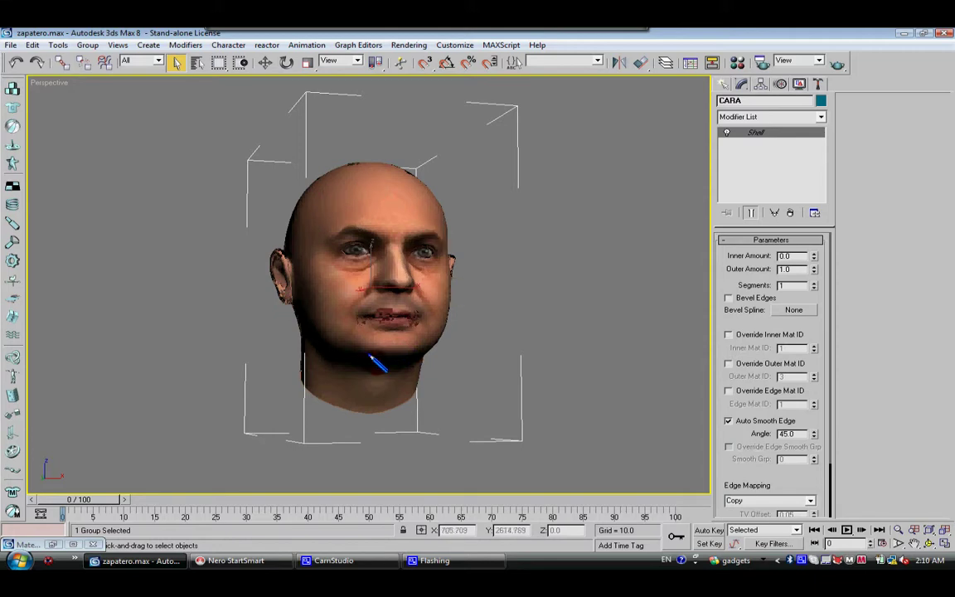
pyautogui.click(946, 542)
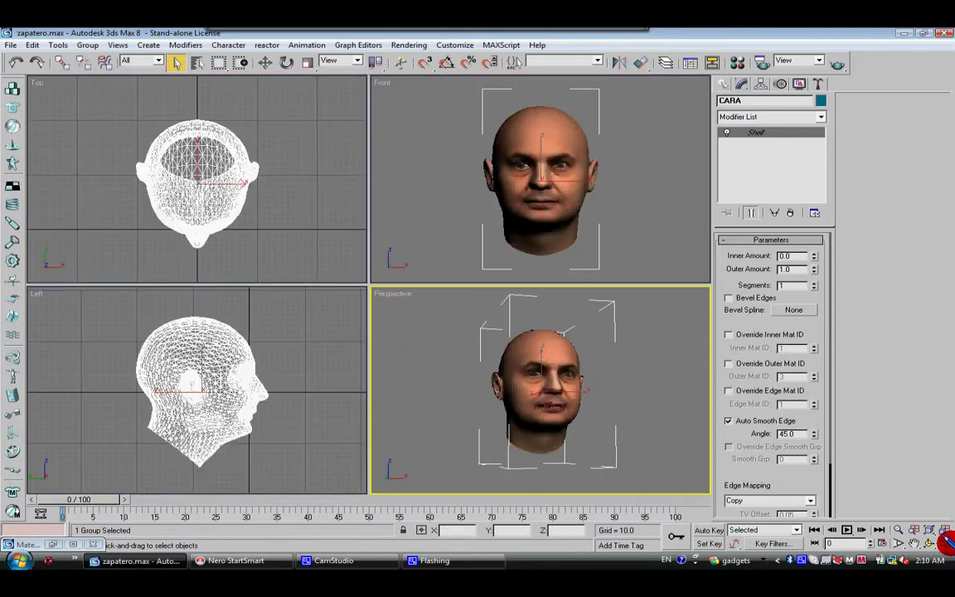
# - Show a single wireframe Perspective view, orbit above the head and zoom in on it
pyautogui.click(945, 543)
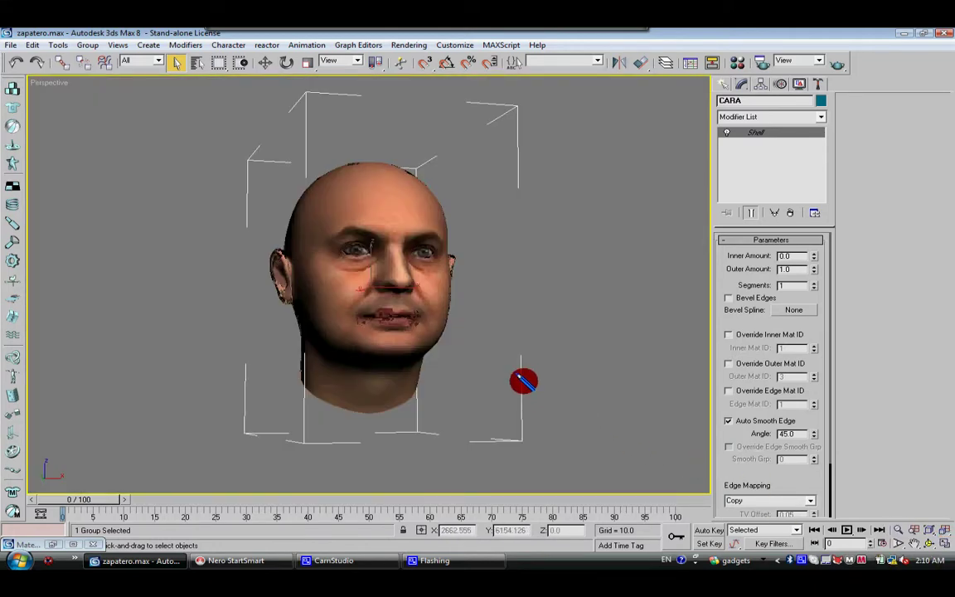
pyautogui.press('F3')
pyautogui.click(923, 542)
pyautogui.moveTo(460, 324)
pyautogui.mouseDown()
pyautogui.moveTo(526, 260)
pyautogui.moveTo(464, 273)
pyautogui.moveTo(454, 288)
pyautogui.moveTo(500, 308)
pyautogui.mouseUp()
pyautogui.click(898, 543)
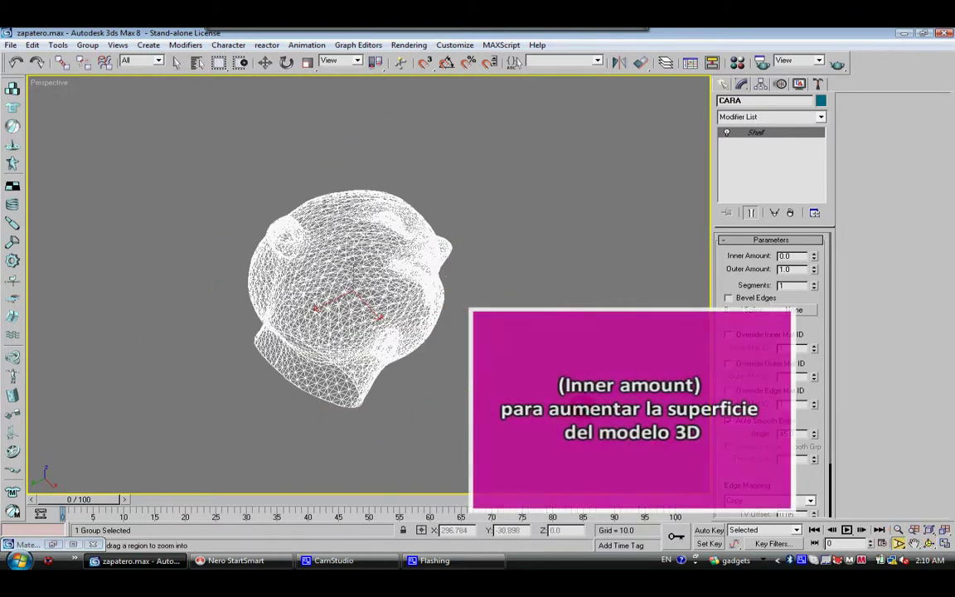
pyautogui.moveTo(136, 145); pyautogui.dragTo(602, 427)
# - Reselect CARA and raise the Shell's Inner Amount above 0.0
pyautogui.click(177, 62)
pyautogui.click(469, 216)
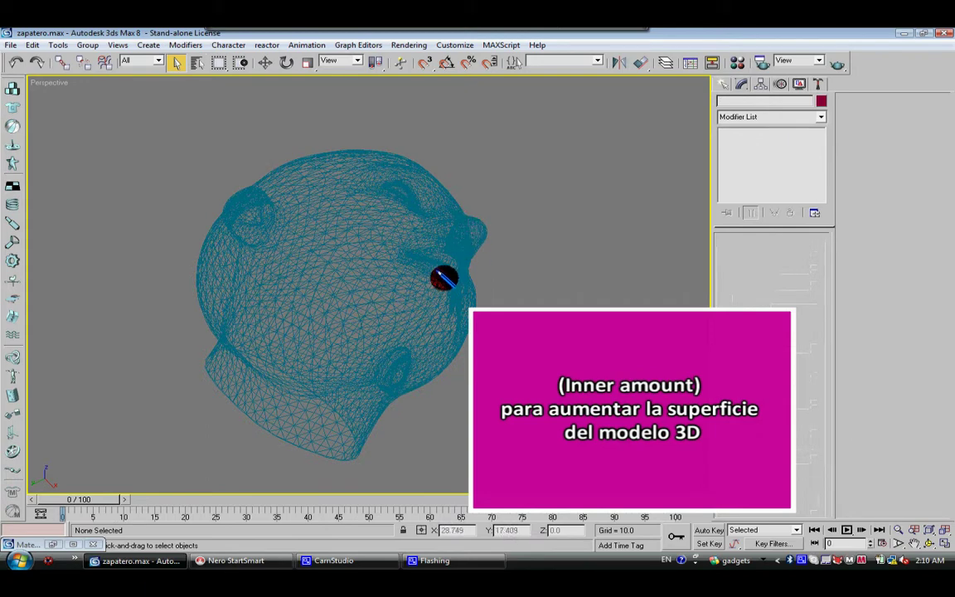
pyautogui.click(448, 281)
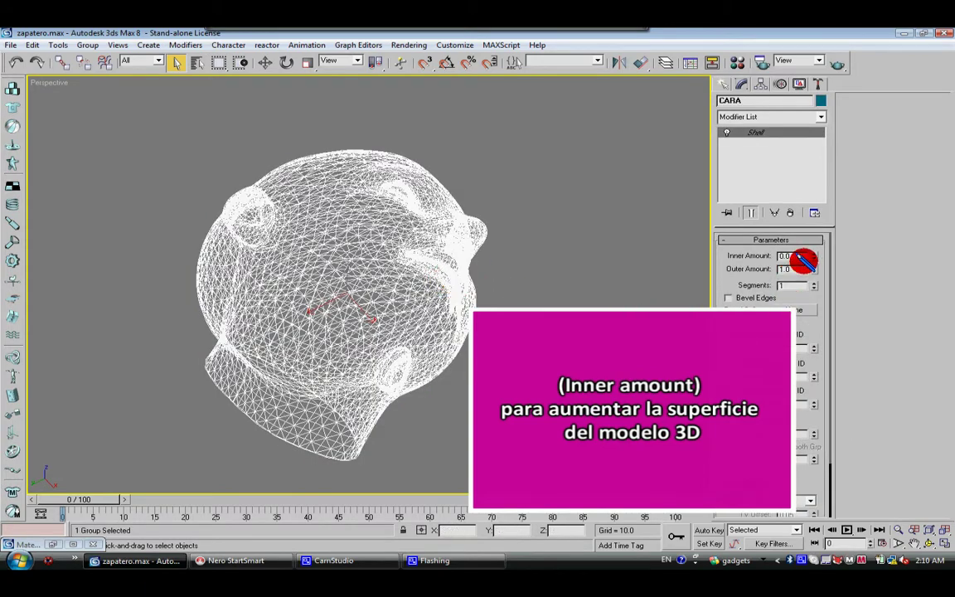
pyautogui.moveTo(813, 256); pyautogui.dragTo(815, 251)
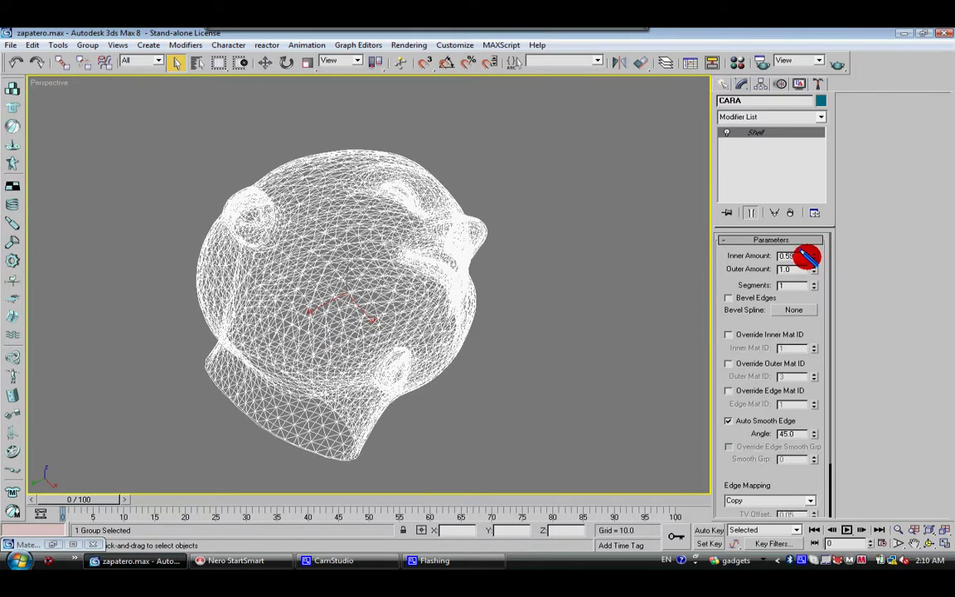
pyautogui.moveTo(803, 256); pyautogui.dragTo(764, 245)
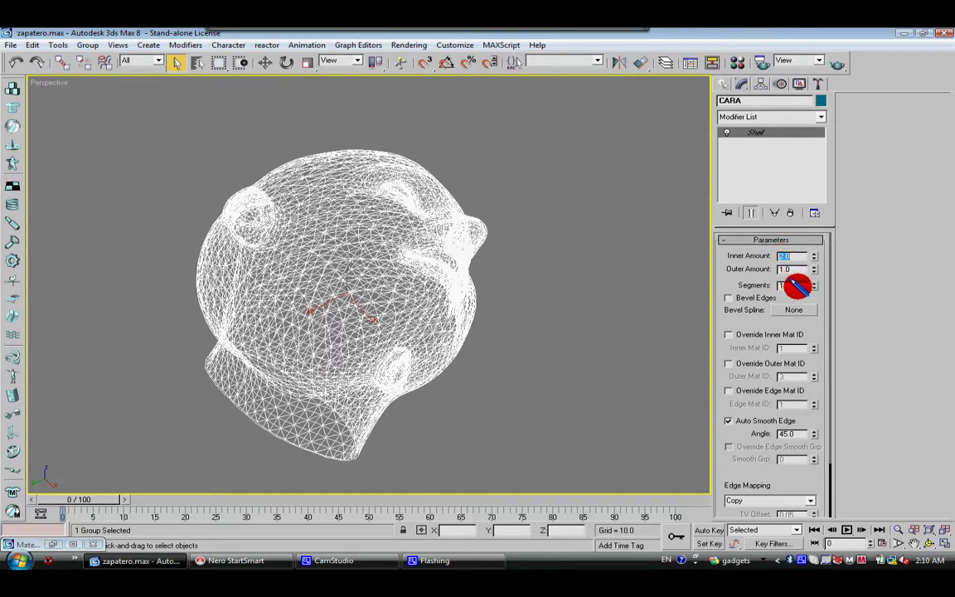
pyautogui.press('Return')
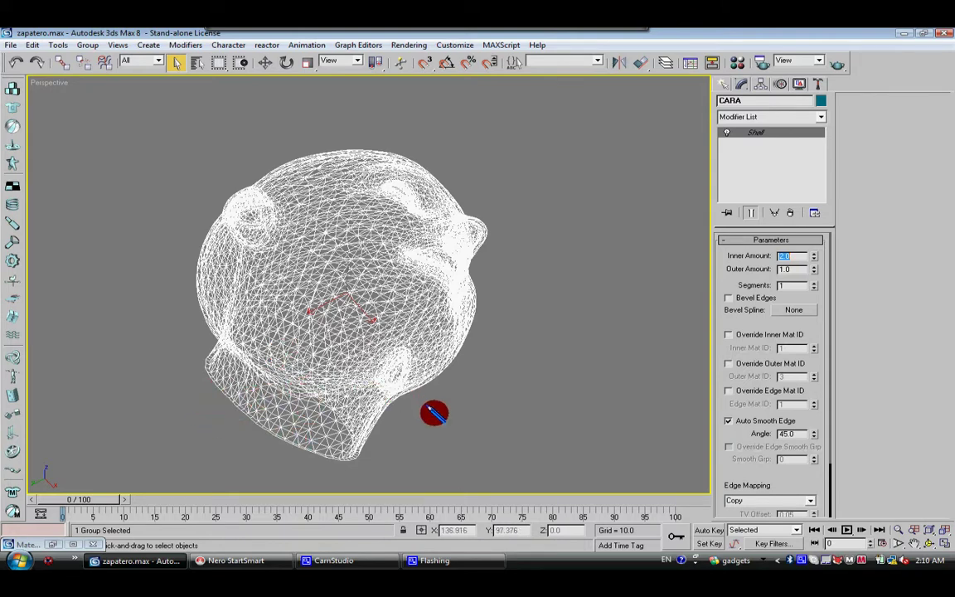
# - Deselect the head, return to shaded display and orbit so the face looks toward the camera
pyautogui.click(486, 425)
pyautogui.press('F3')
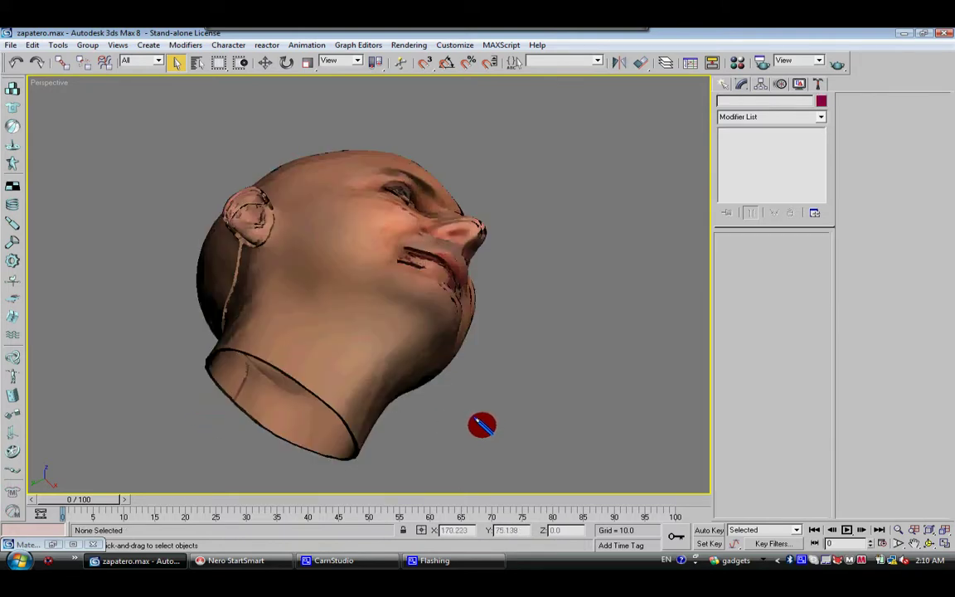
pyautogui.click(927, 544)
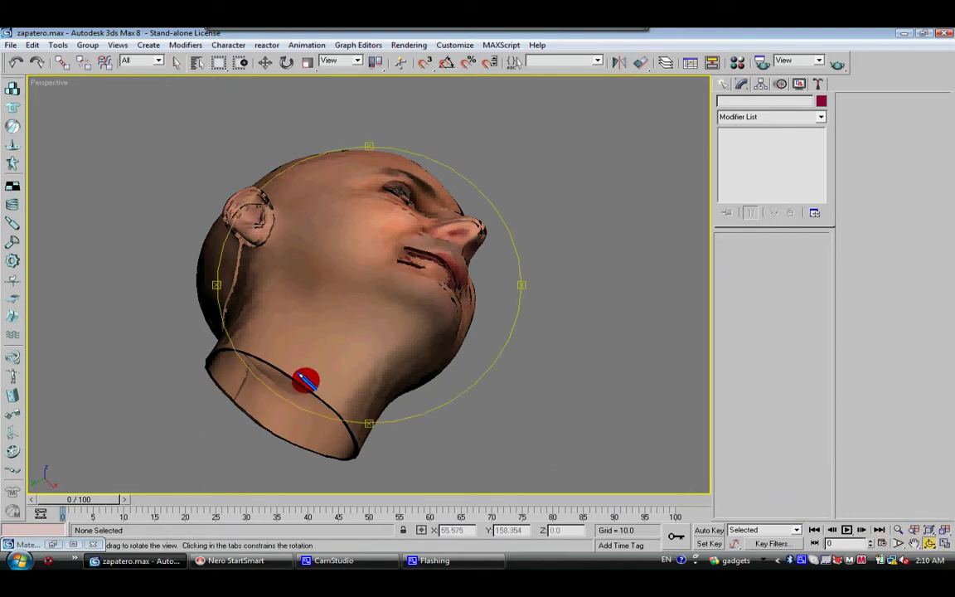
pyautogui.moveTo(348, 324)
pyautogui.mouseDown()
pyautogui.moveTo(379, 314)
pyautogui.moveTo(390, 277)
pyautogui.moveTo(399, 341)
pyautogui.moveTo(481, 340)
pyautogui.moveTo(467, 311)
pyautogui.moveTo(477, 299)
pyautogui.mouseUp()
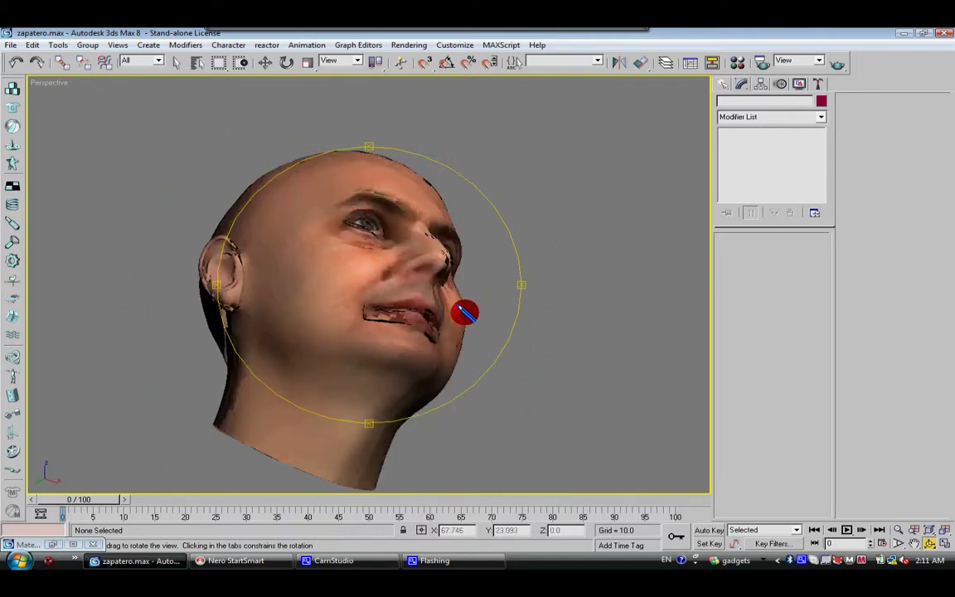
pyautogui.moveTo(486, 336); pyautogui.dragTo(464, 349)
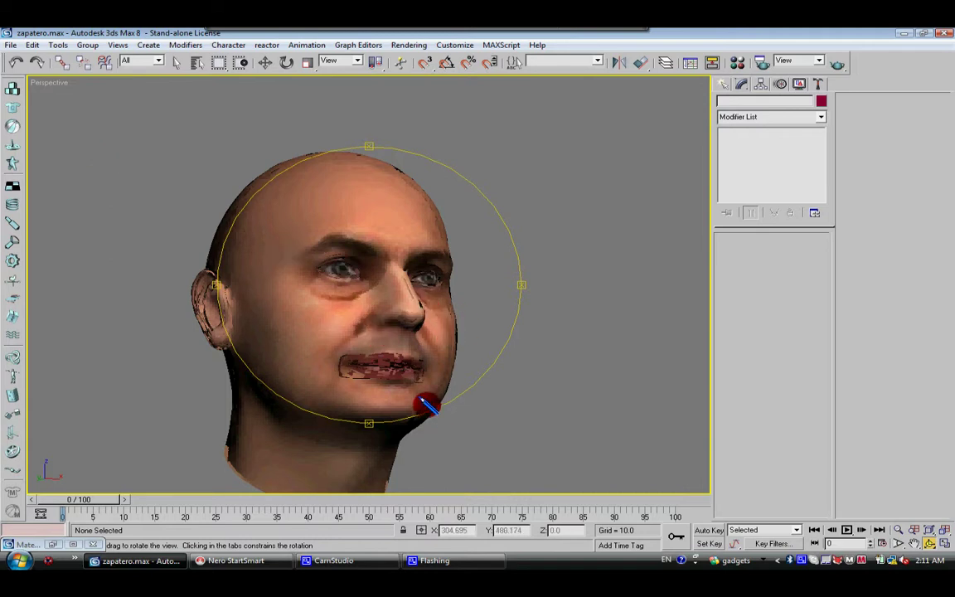
# - Turn on Texture Correction for the Perspective view
pyautogui.rightClick(38, 83)
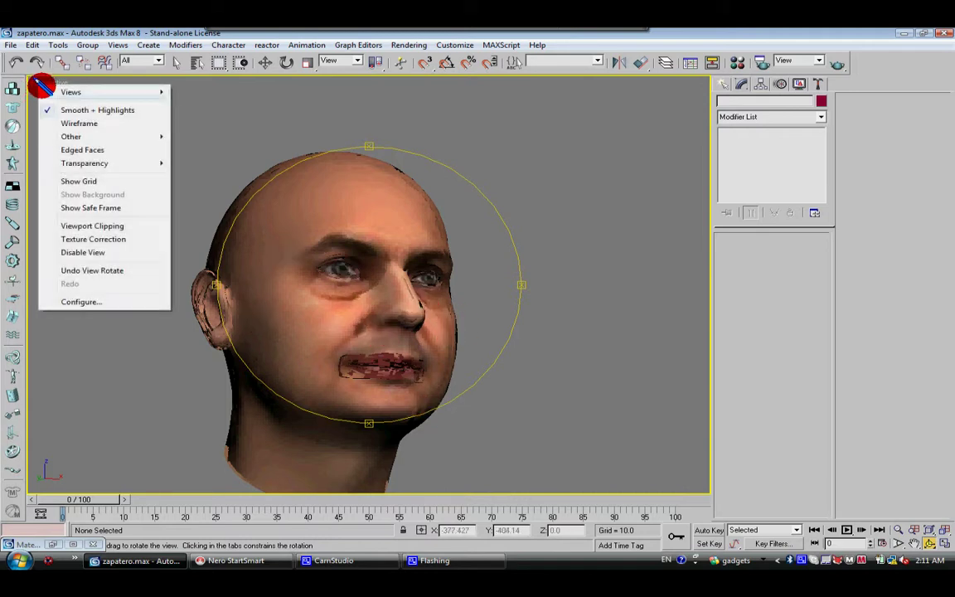
pyautogui.click(112, 239)
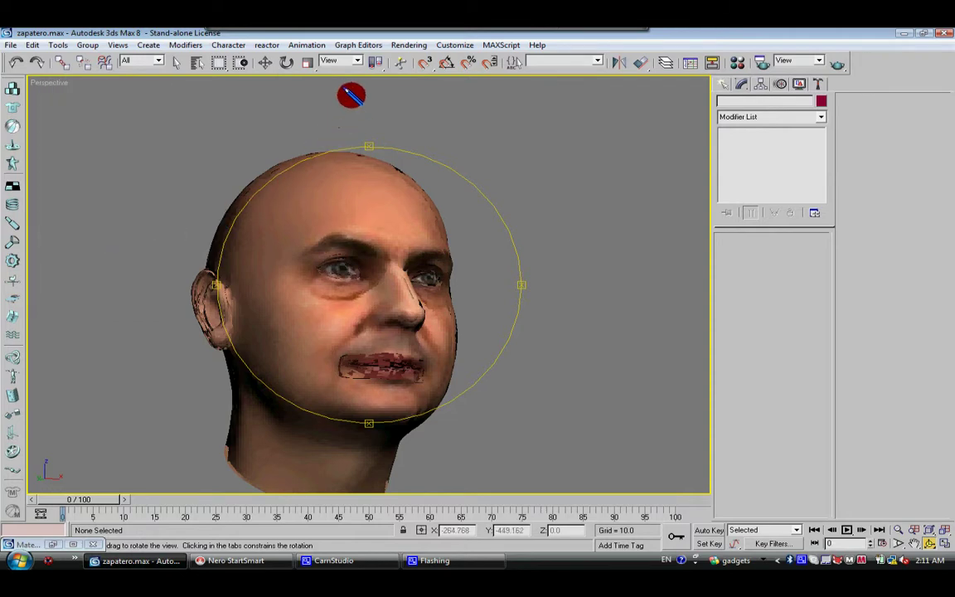
pyautogui.click(407, 44)
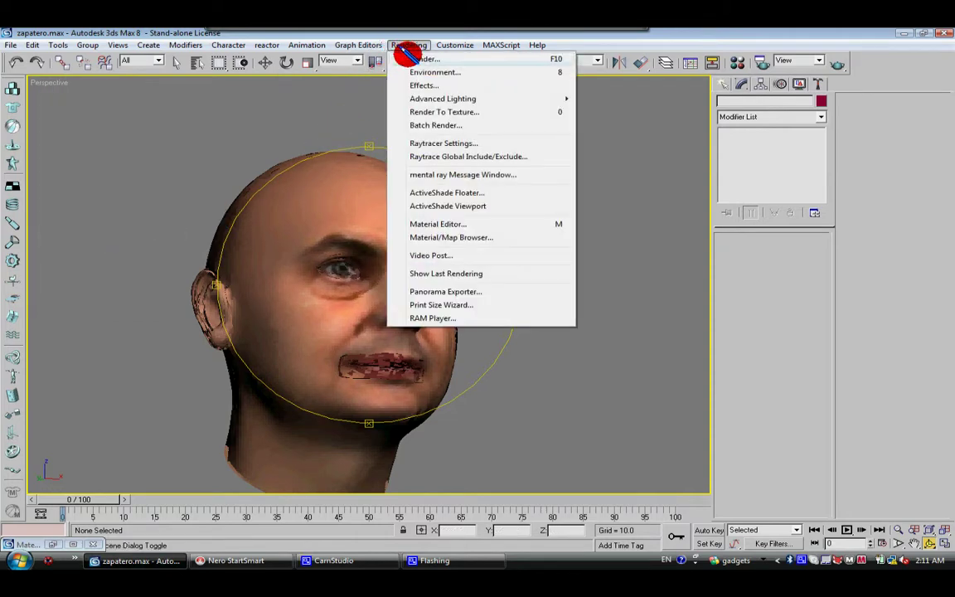
# - Render a test image of the Perspective view, close it, and reselect the CARA head
pyautogui.click(415, 56)
pyautogui.click(646, 412)
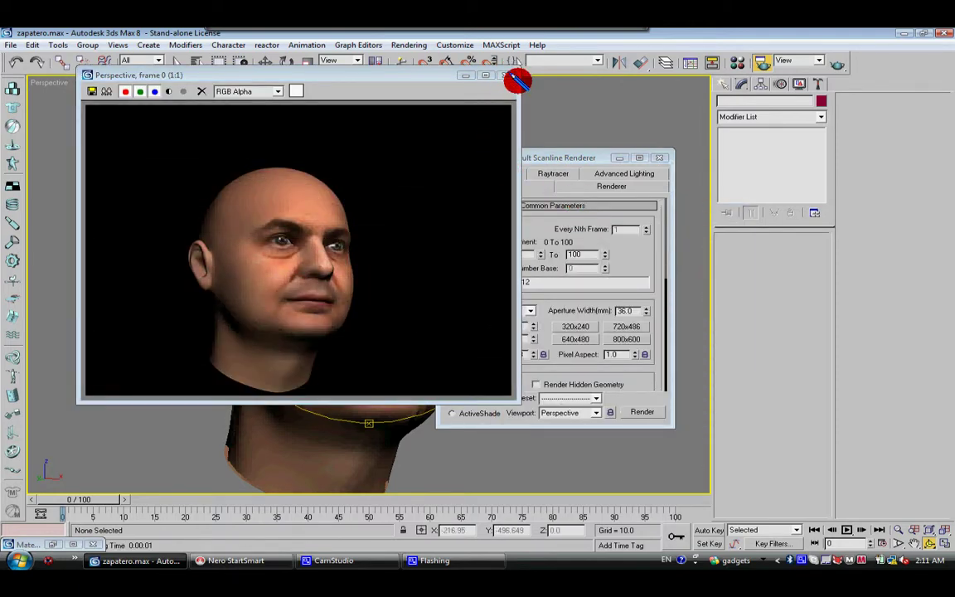
pyautogui.click(660, 158)
pyautogui.click(505, 75)
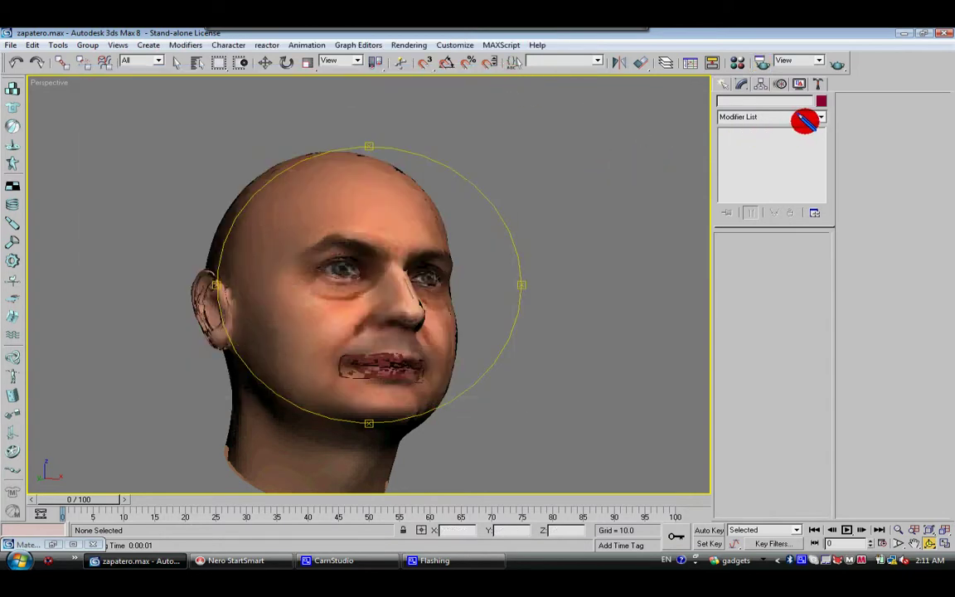
pyautogui.click(169, 60)
pyautogui.click(322, 168)
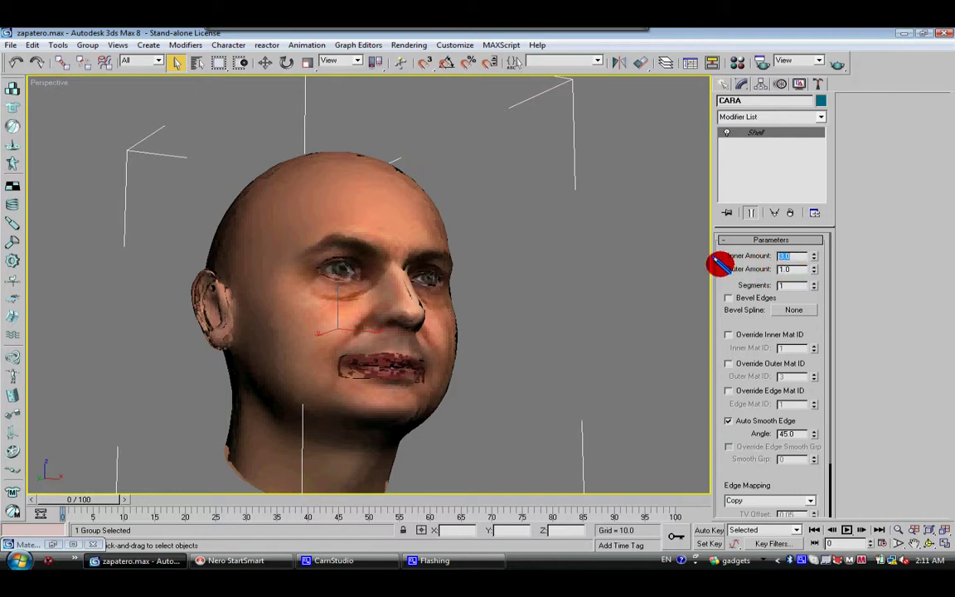
pyautogui.click(410, 45)
pyautogui.click(418, 60)
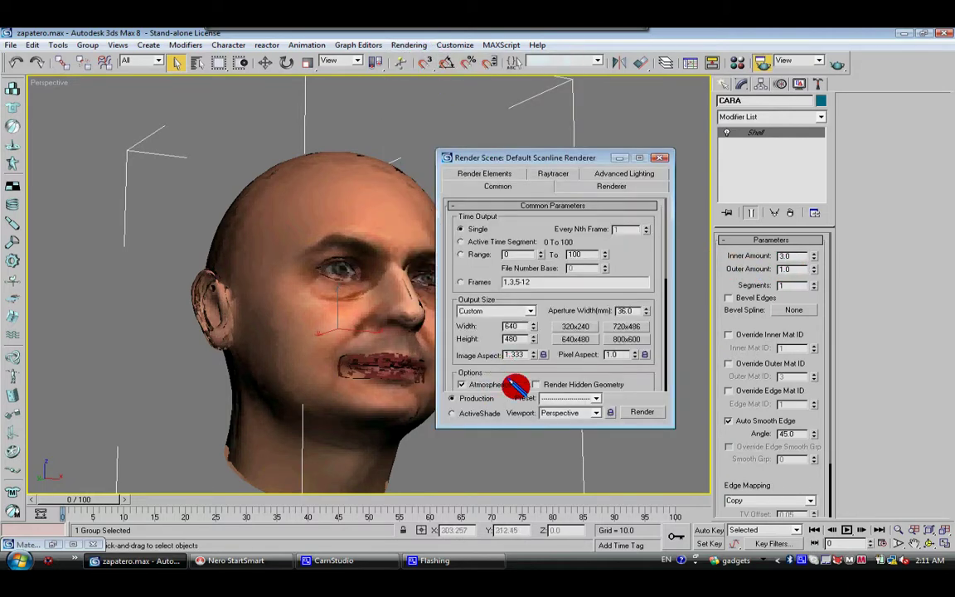
pyautogui.click(651, 415)
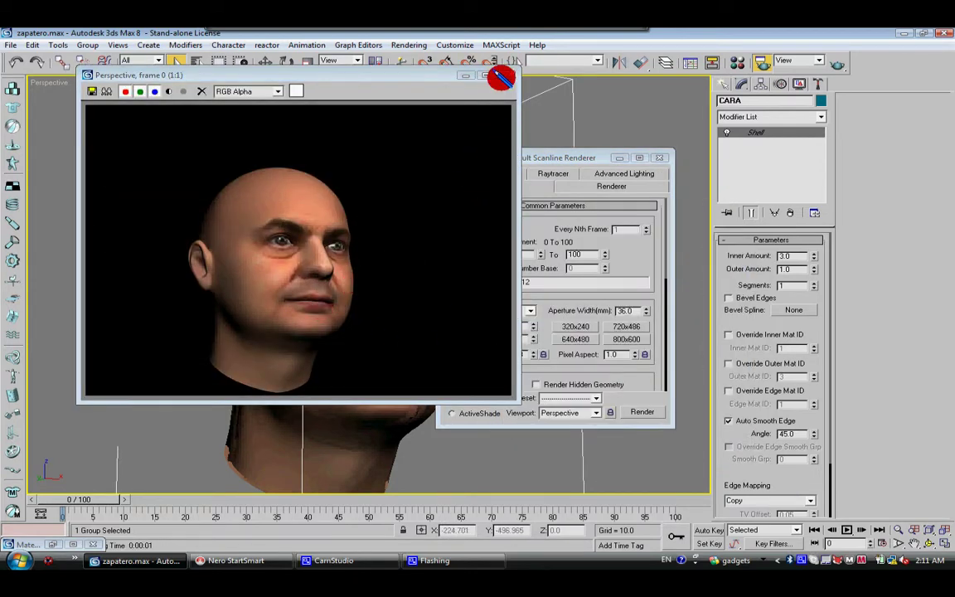
pyautogui.click(507, 75)
pyautogui.click(660, 158)
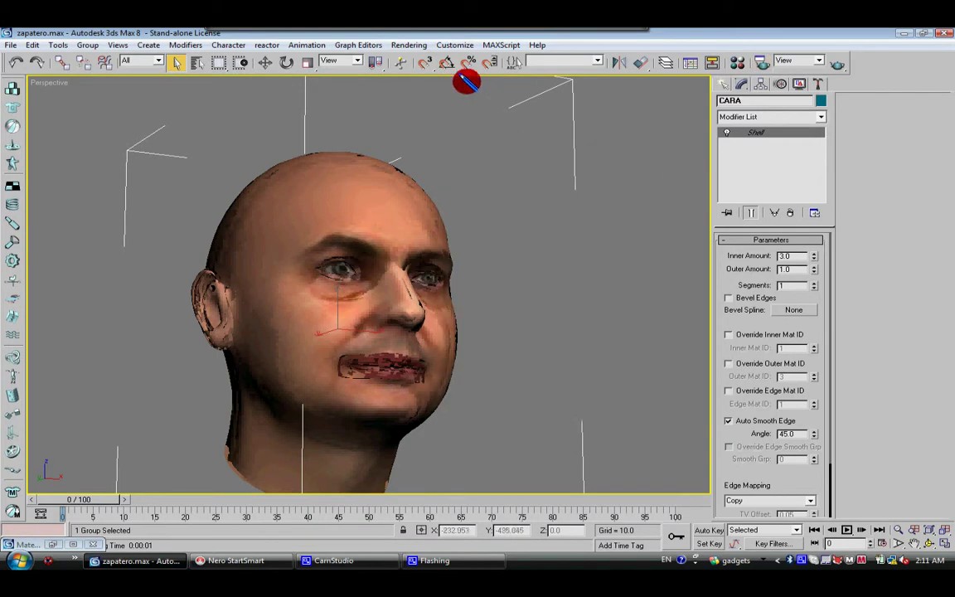
pyautogui.click(932, 541)
pyautogui.moveTo(373, 281)
pyautogui.mouseDown()
pyautogui.moveTo(422, 224)
pyautogui.moveTo(381, 309)
pyautogui.mouseUp()
pyautogui.moveTo(323, 367)
pyautogui.mouseDown()
pyautogui.moveTo(440, 344)
pyautogui.moveTo(392, 337)
pyautogui.moveTo(426, 367)
pyautogui.moveTo(412, 328)
pyautogui.mouseUp()
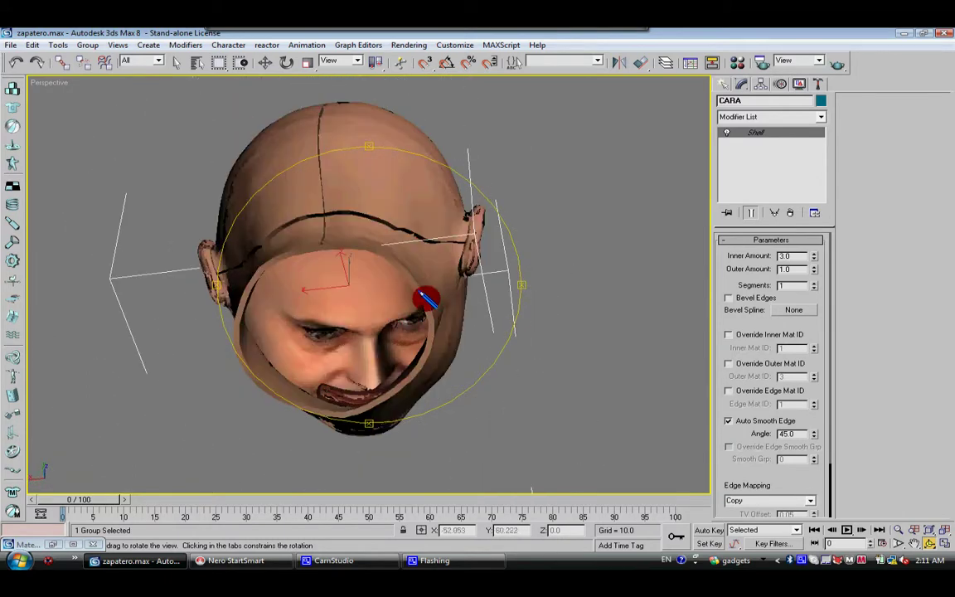
pyautogui.moveTo(281, 374)
pyautogui.mouseDown()
pyautogui.moveTo(257, 288)
pyautogui.moveTo(367, 262)
pyautogui.moveTo(441, 305)
pyautogui.moveTo(410, 291)
pyautogui.moveTo(490, 292)
pyautogui.moveTo(378, 284)
pyautogui.moveTo(481, 284)
pyautogui.moveTo(411, 275)
pyautogui.moveTo(473, 276)
pyautogui.moveTo(474, 267)
pyautogui.moveTo(456, 273)
pyautogui.moveTo(498, 282)
pyautogui.mouseUp()
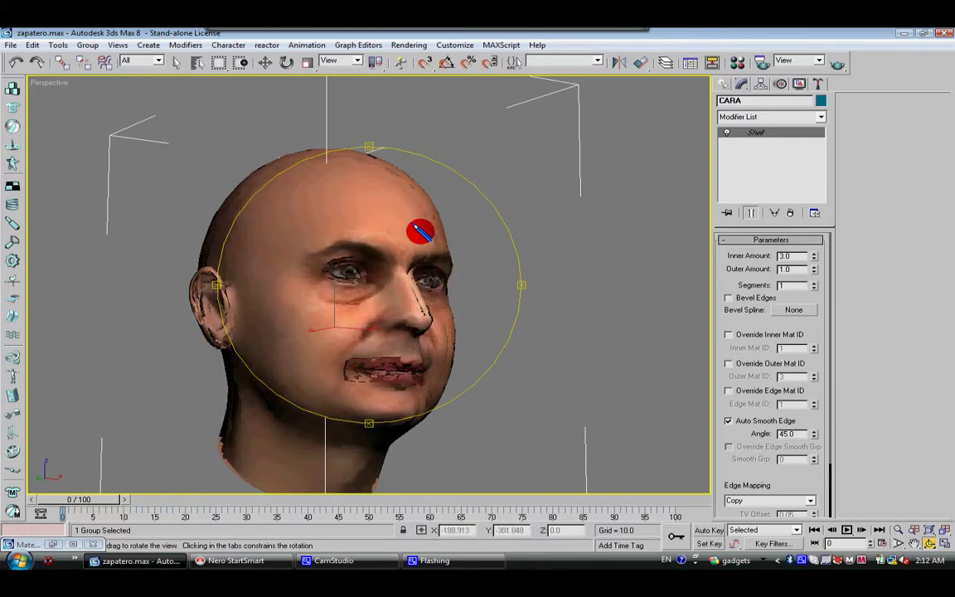
pyautogui.click(402, 46)
pyautogui.click(402, 59)
pyautogui.click(641, 411)
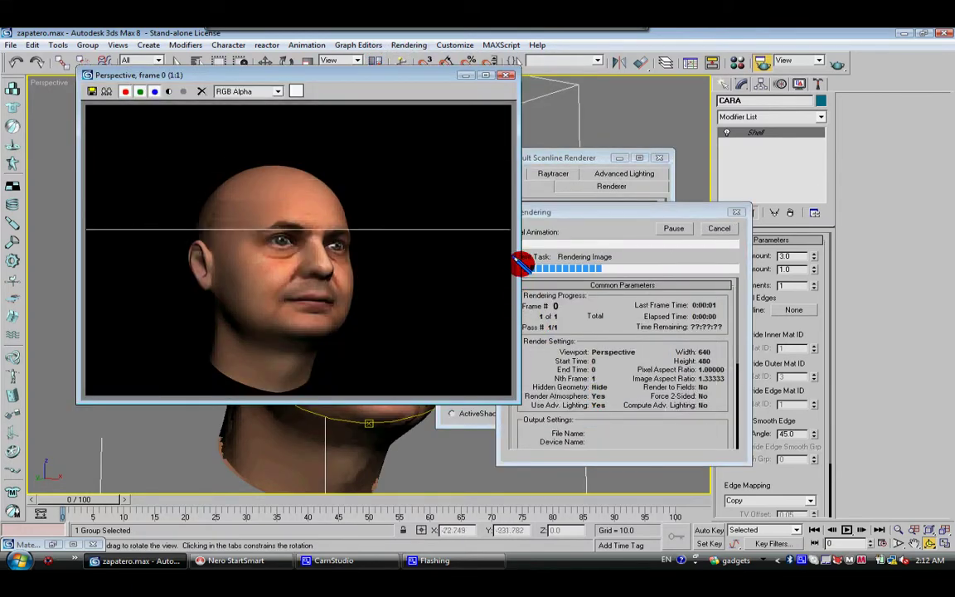
pyautogui.click(506, 74)
pyautogui.click(660, 158)
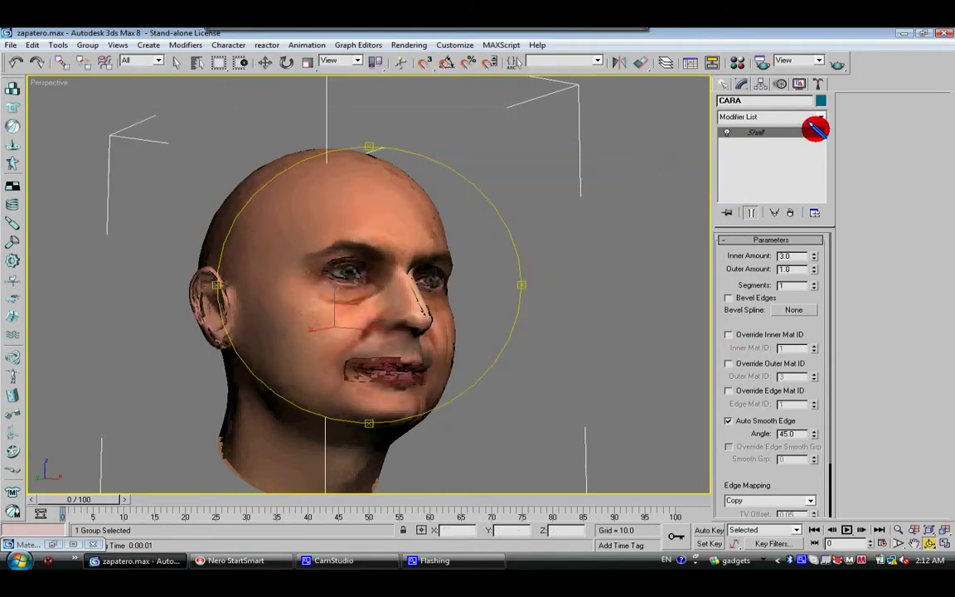
pyautogui.click(819, 117)
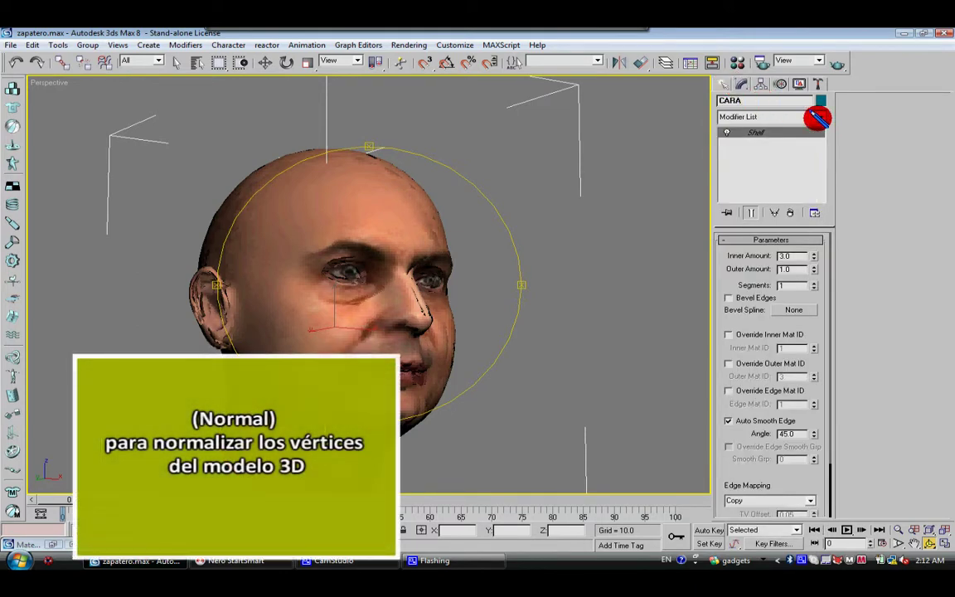
# - Add a Normal modifier with Flip Normals on above the Shell on CARA
pyautogui.click(819, 116)
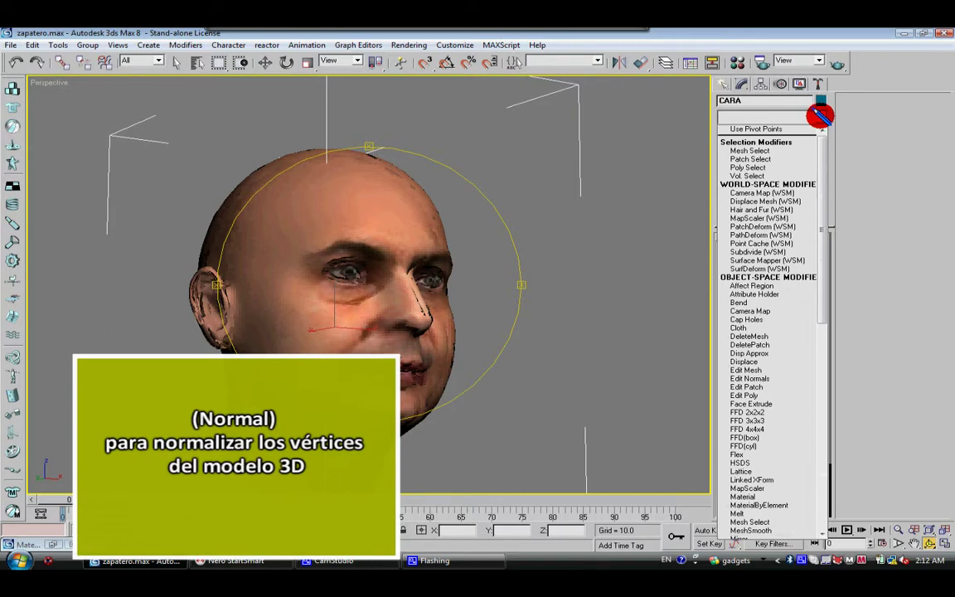
pyautogui.moveTo(822, 219); pyautogui.dragTo(826, 230)
pyautogui.moveTo(825, 375)
pyautogui.mouseDown()
pyautogui.moveTo(841, 360)
pyautogui.moveTo(828, 346)
pyautogui.mouseUp()
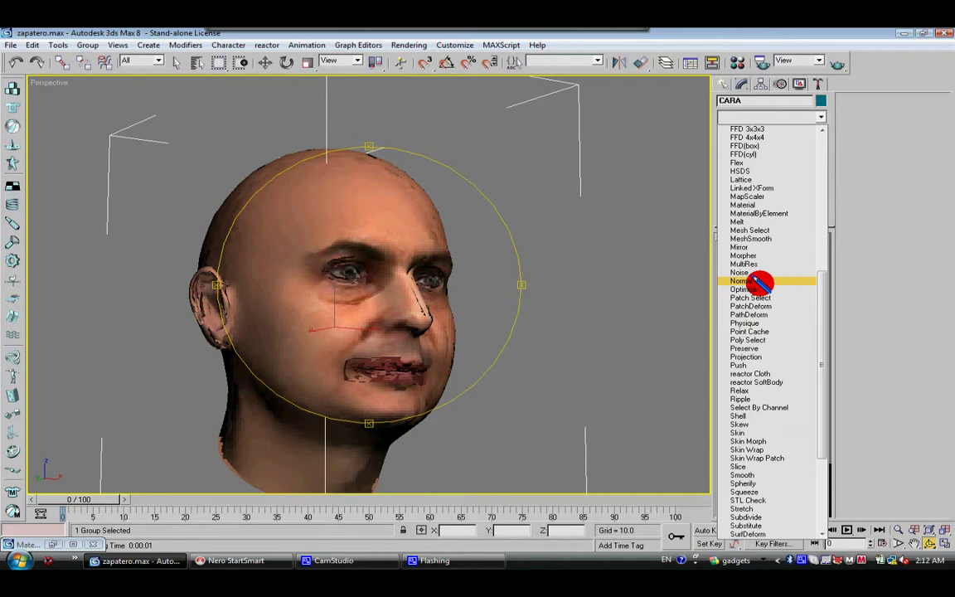
pyautogui.click(756, 281)
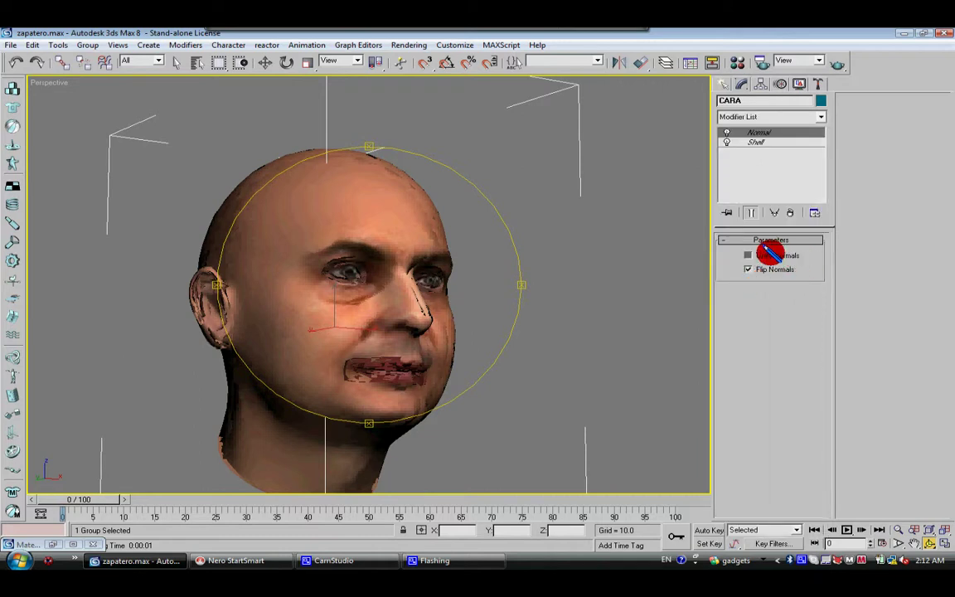
# - Add an Optimize modifier to CARA, cutting faces from 680 to 458, and check the wireframe
pyautogui.click(821, 117)
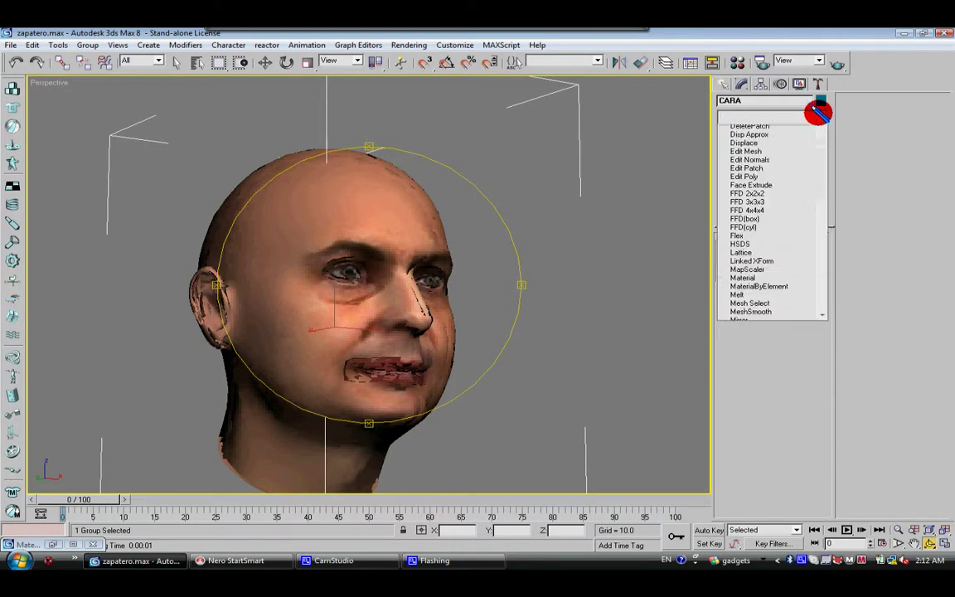
pyautogui.moveTo(821, 138); pyautogui.dragTo(844, 273)
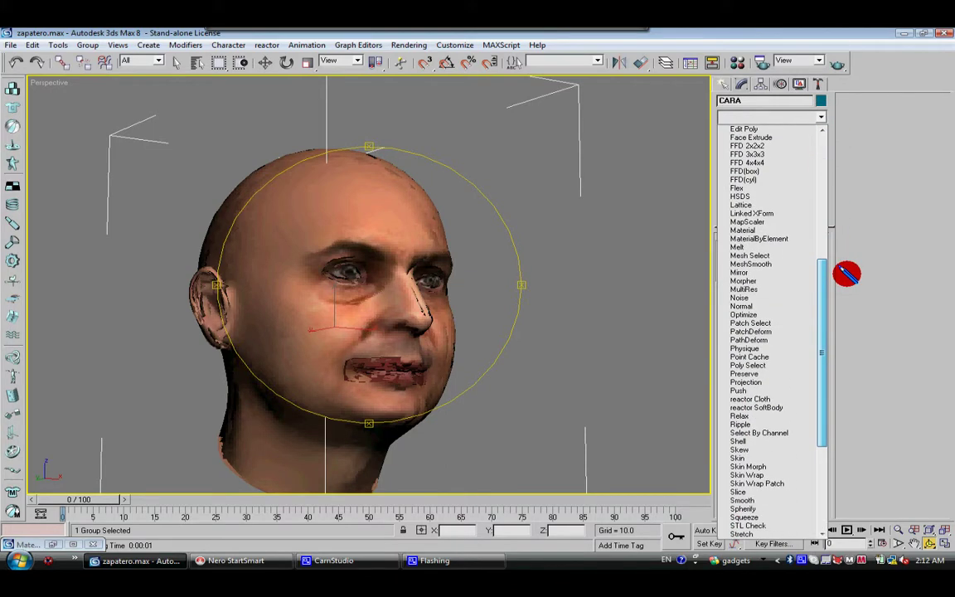
pyautogui.click(808, 314)
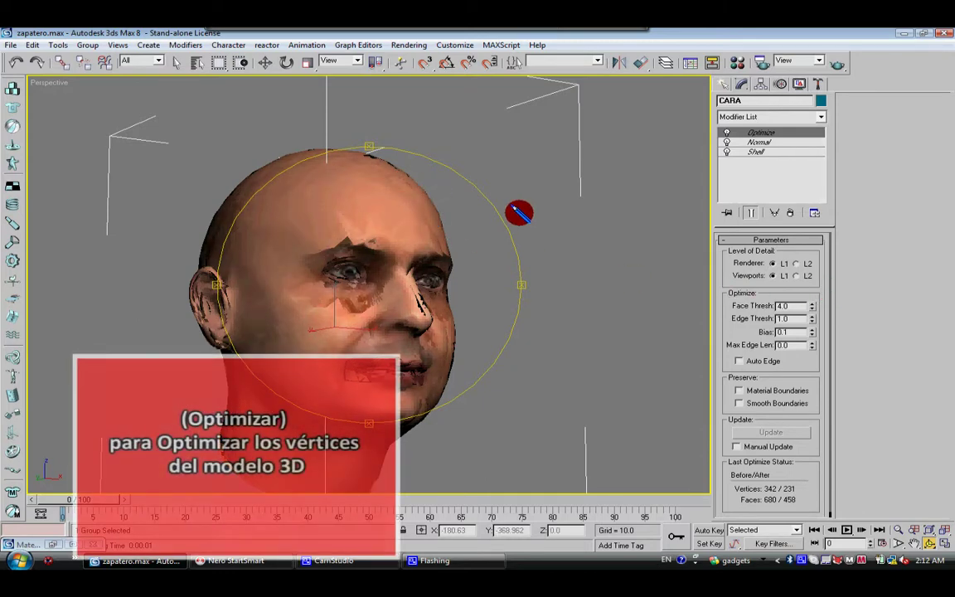
pyautogui.press('F3')
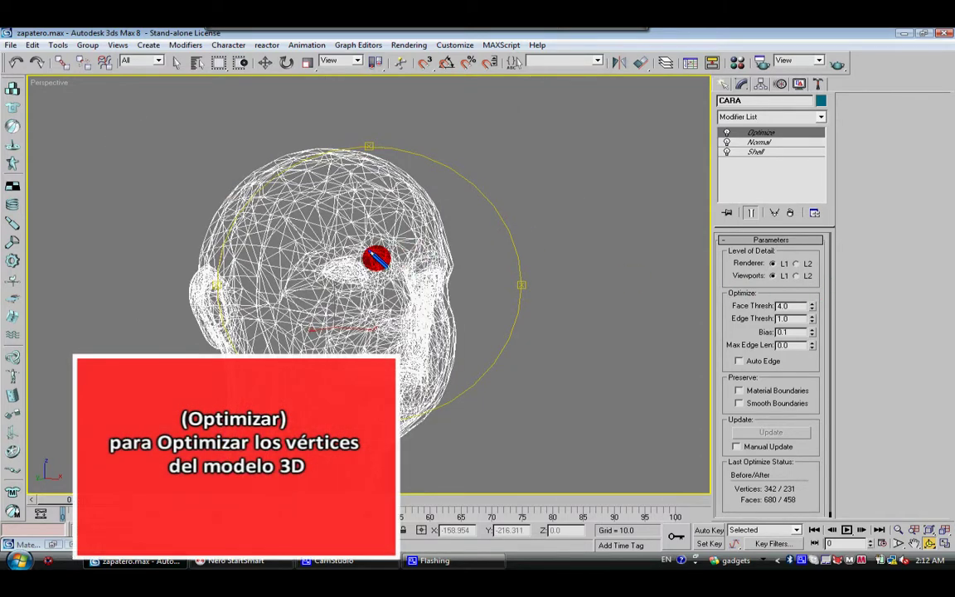
pyautogui.press('F3')
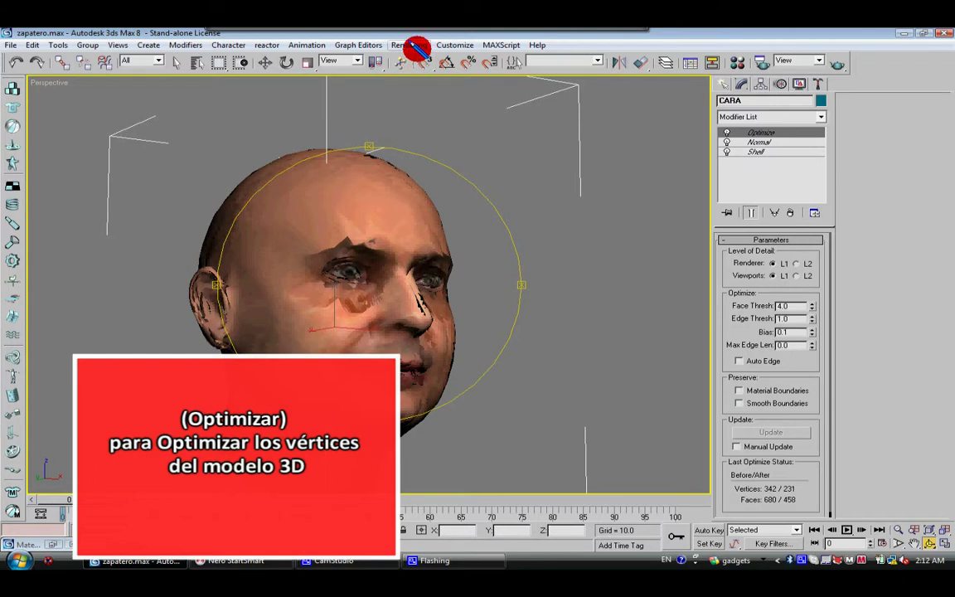
# - Render the optimized head, then delete the Optimize modifier
pyautogui.click(415, 44)
pyautogui.click(424, 58)
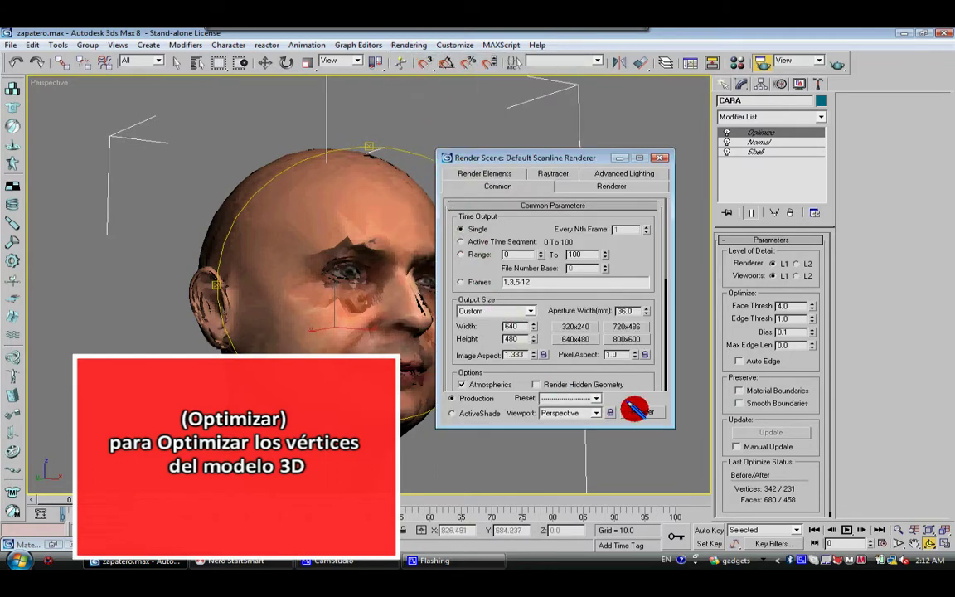
pyautogui.click(640, 409)
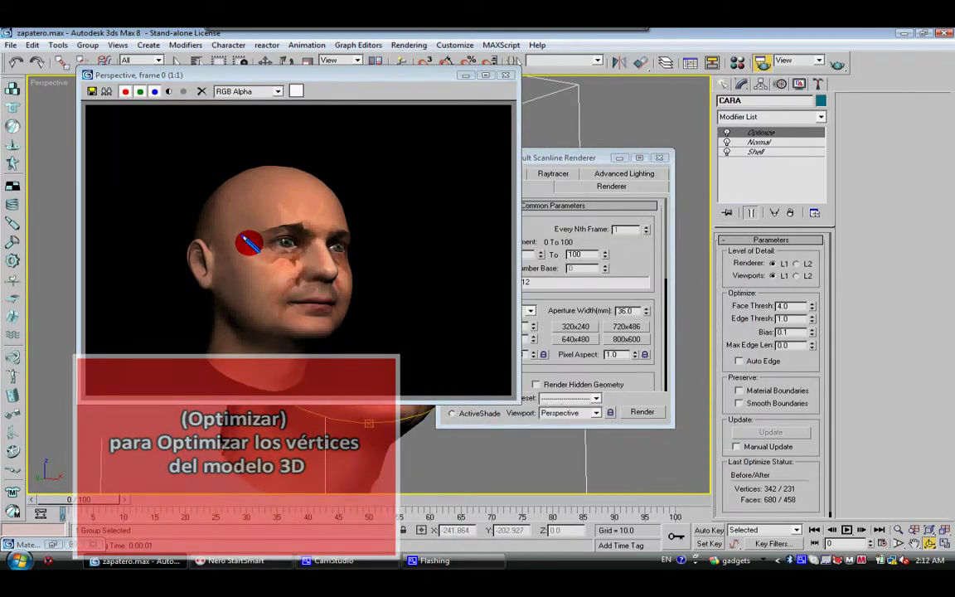
pyautogui.click(505, 75)
pyautogui.click(661, 158)
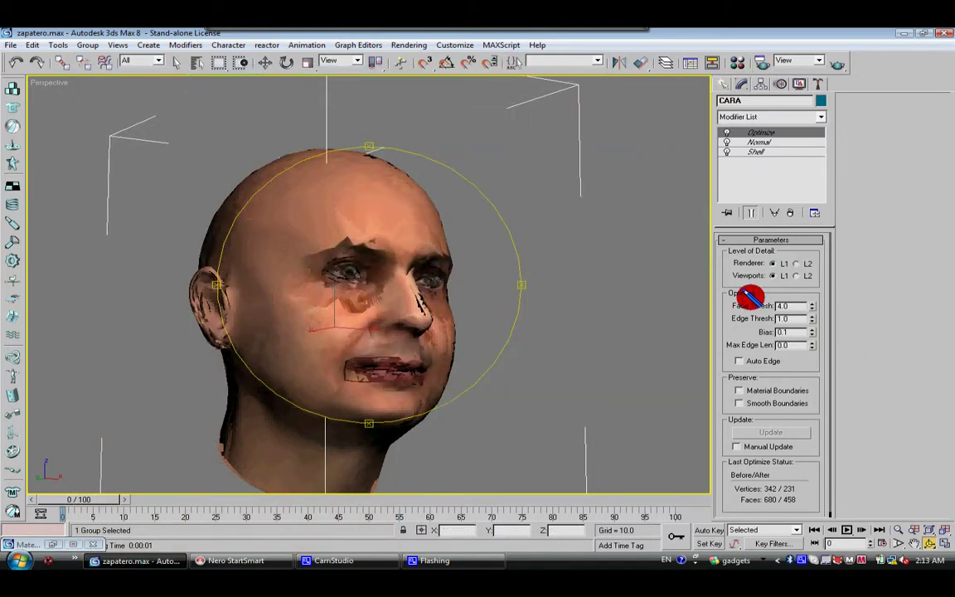
pyautogui.press('Delete')
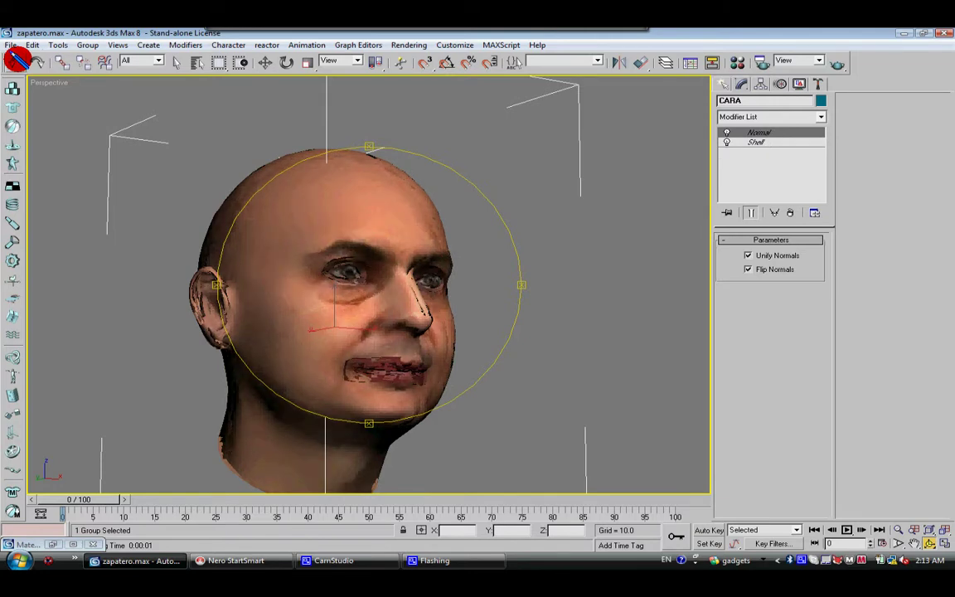
# - Render a test image of the full-detail head and close the render windows
pyautogui.click(400, 45)
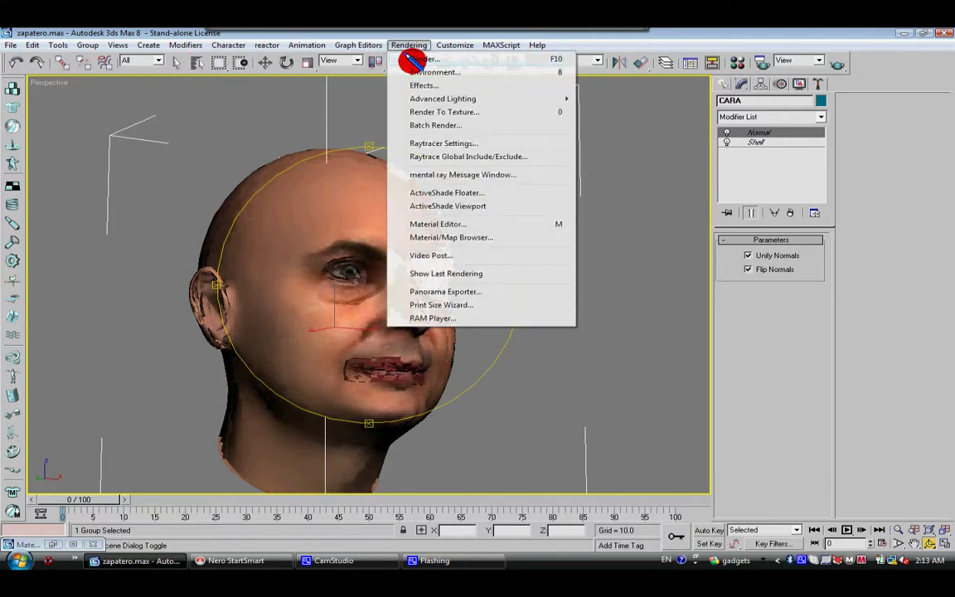
pyautogui.click(415, 59)
pyautogui.click(622, 410)
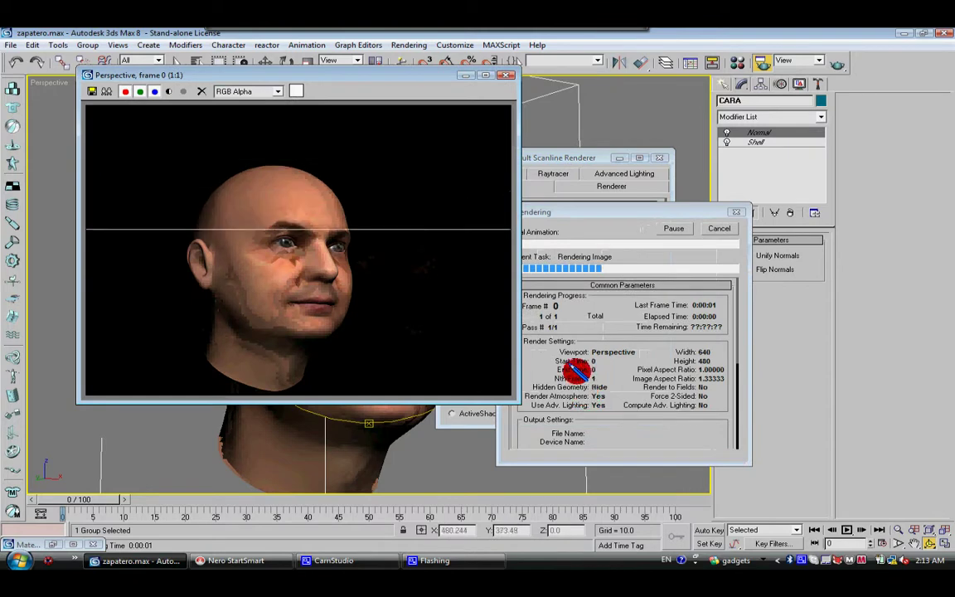
pyautogui.click(506, 76)
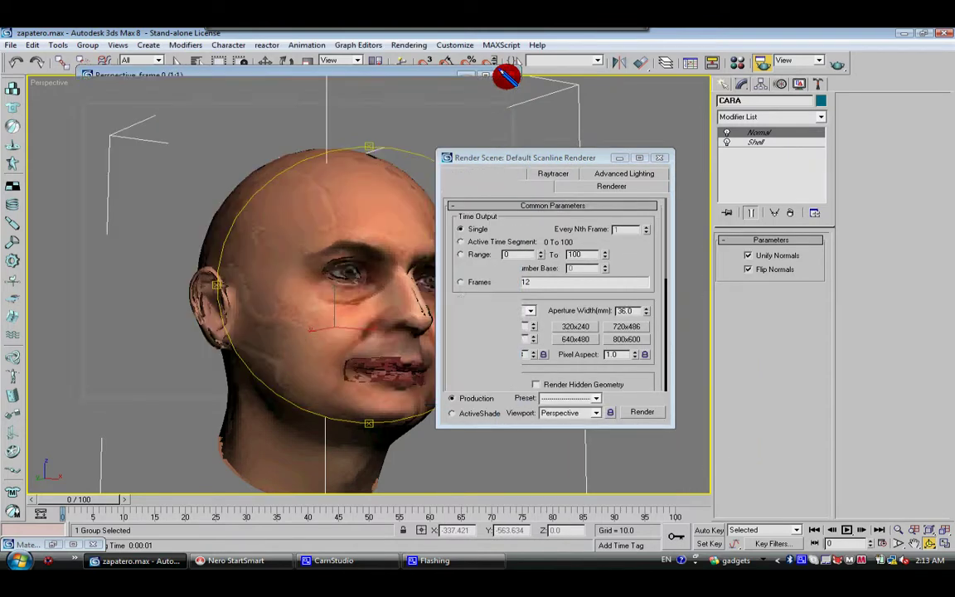
pyautogui.click(659, 157)
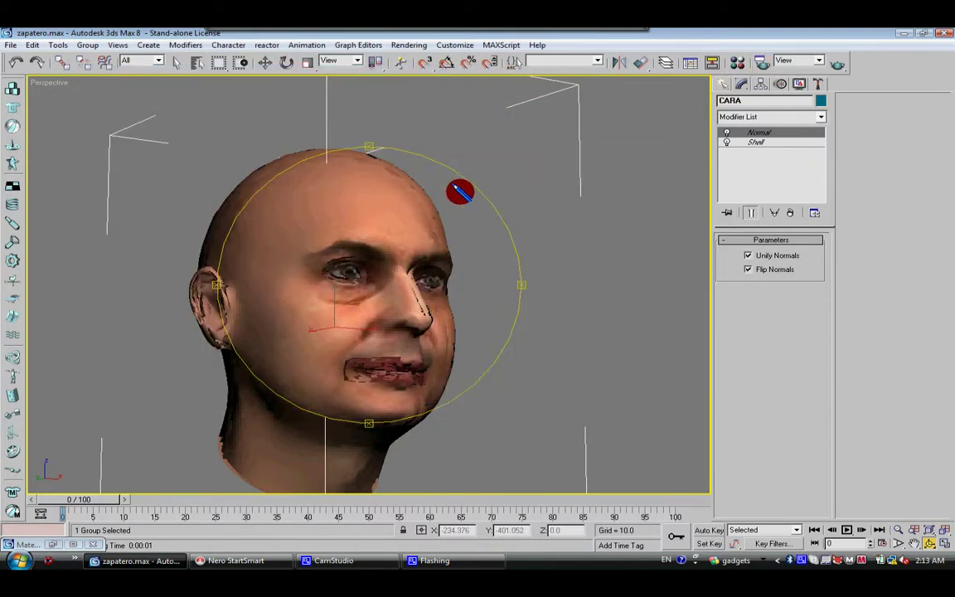
# - Zoom out to show the whole head and deselect it
pyautogui.hotkey('shift', 'z')
pyautogui.hotkey('shift', 'z')
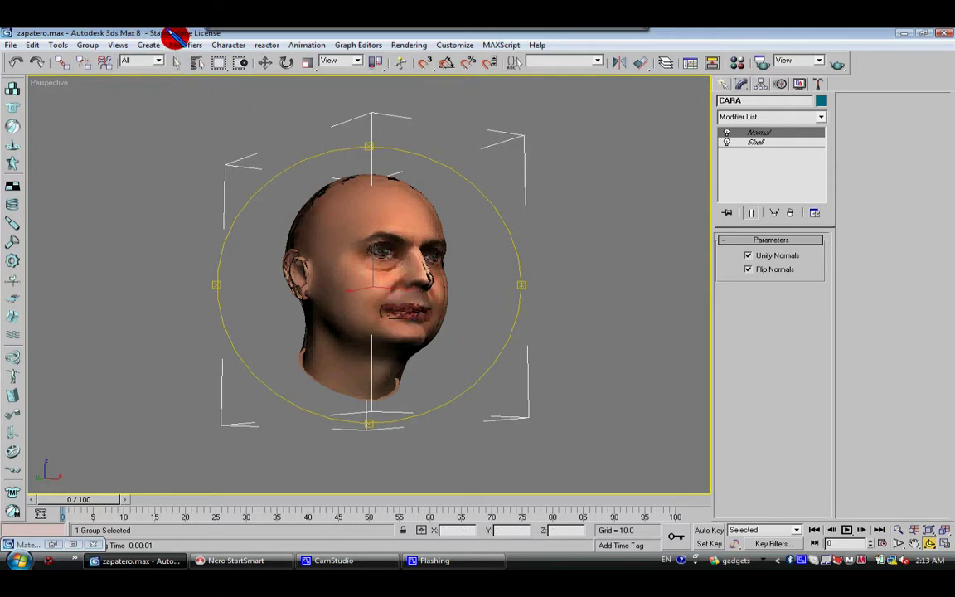
pyautogui.click(179, 59)
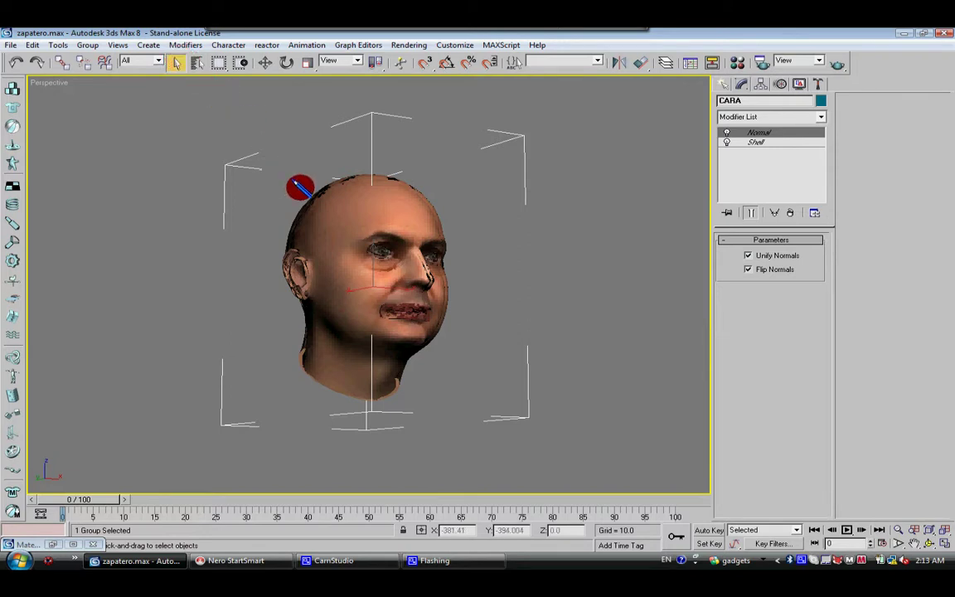
pyautogui.click(207, 223)
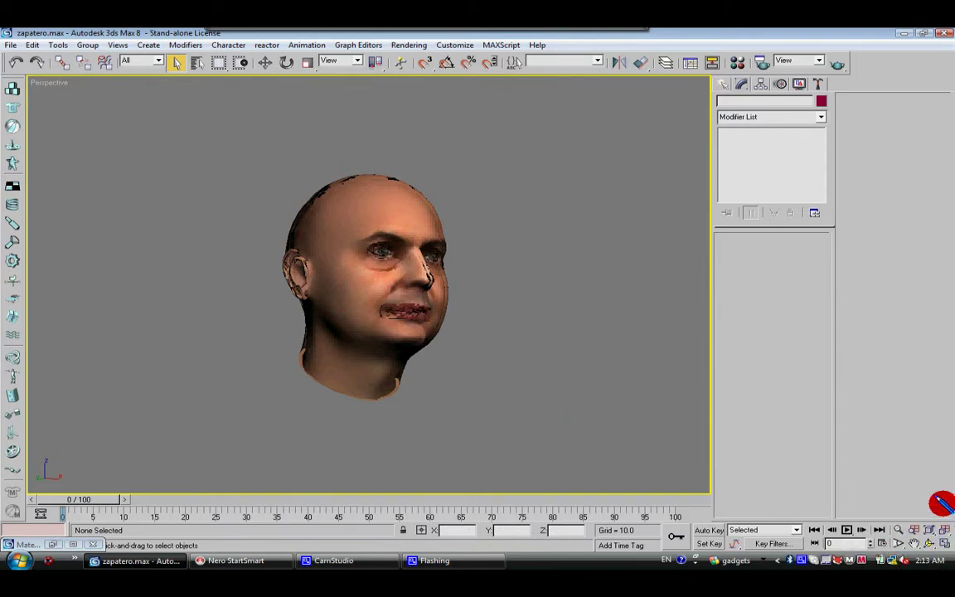
# - Zoom in, select the CARA head and hide it with Hide Selected
pyautogui.click(898, 543)
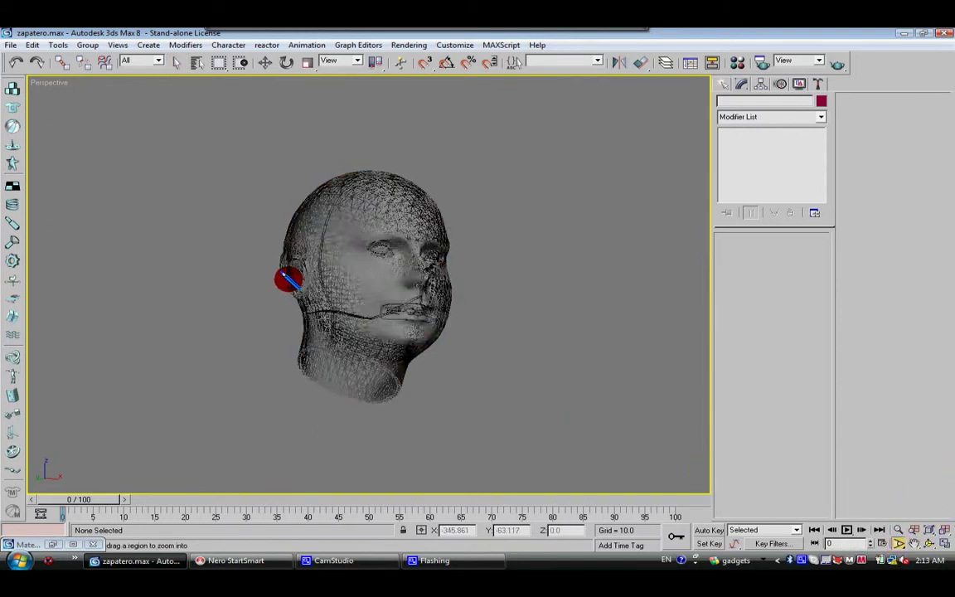
pyautogui.moveTo(288, 277); pyautogui.dragTo(282, 263)
pyautogui.click(176, 62)
pyautogui.click(390, 201)
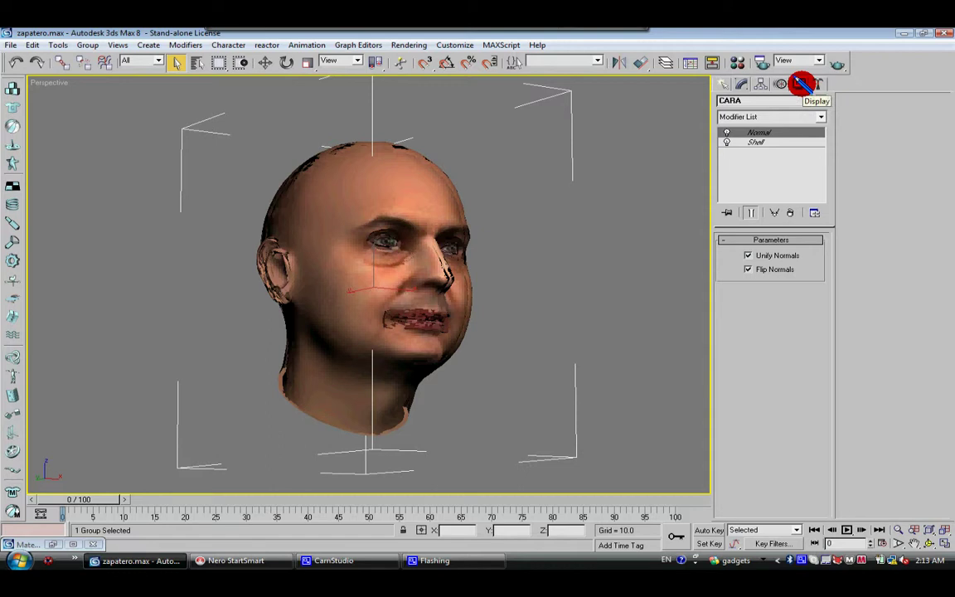
pyautogui.click(801, 84)
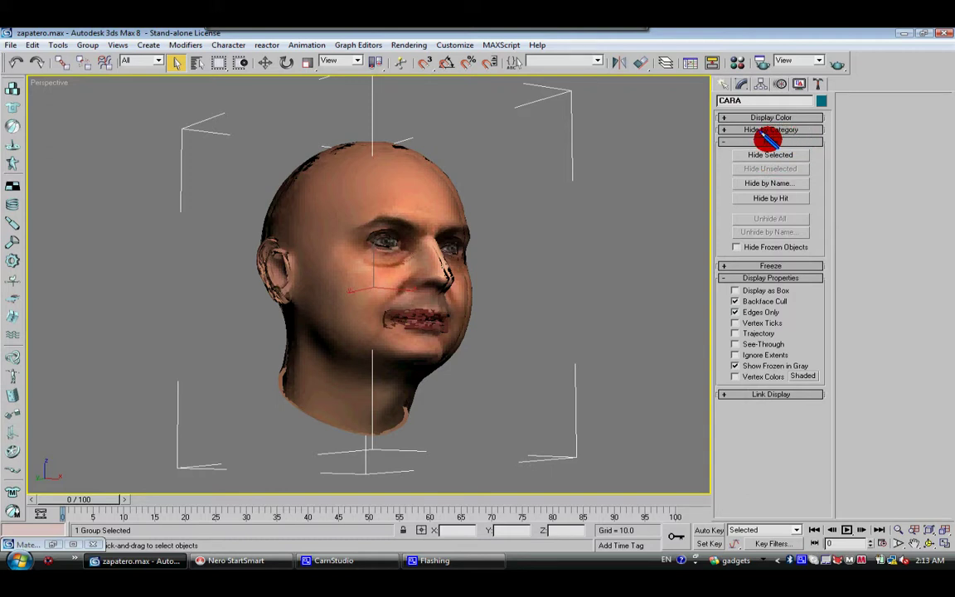
pyautogui.click(769, 154)
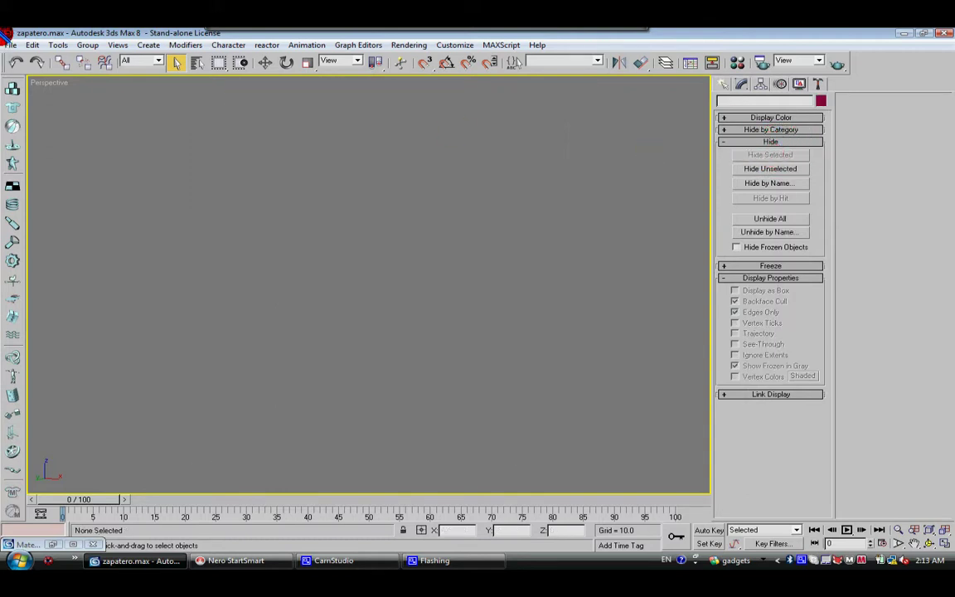
# - XRef all five hairstyles, PELO01 to PELO5, from PELOS.max into the scene
pyautogui.click(10, 45)
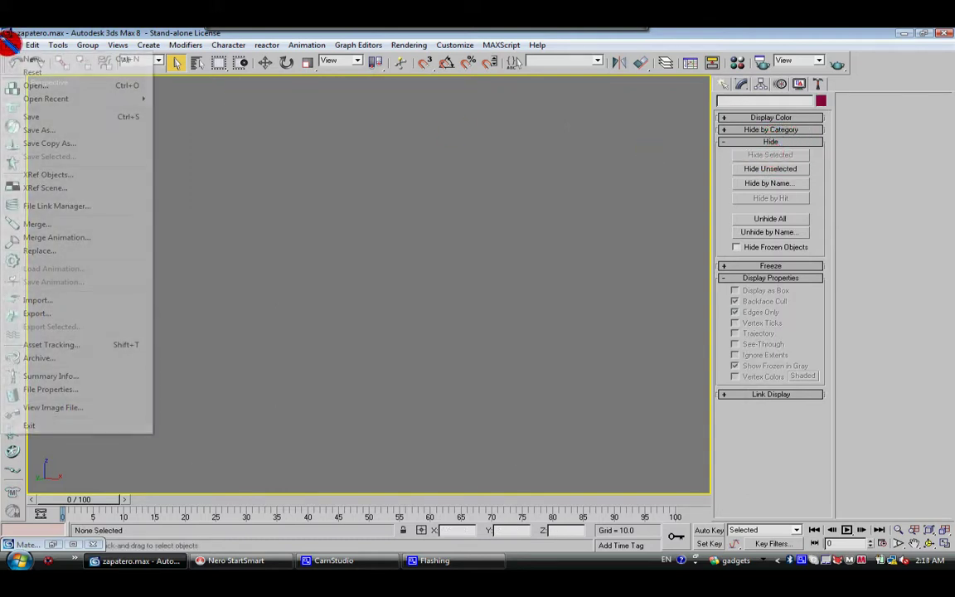
pyautogui.click(51, 174)
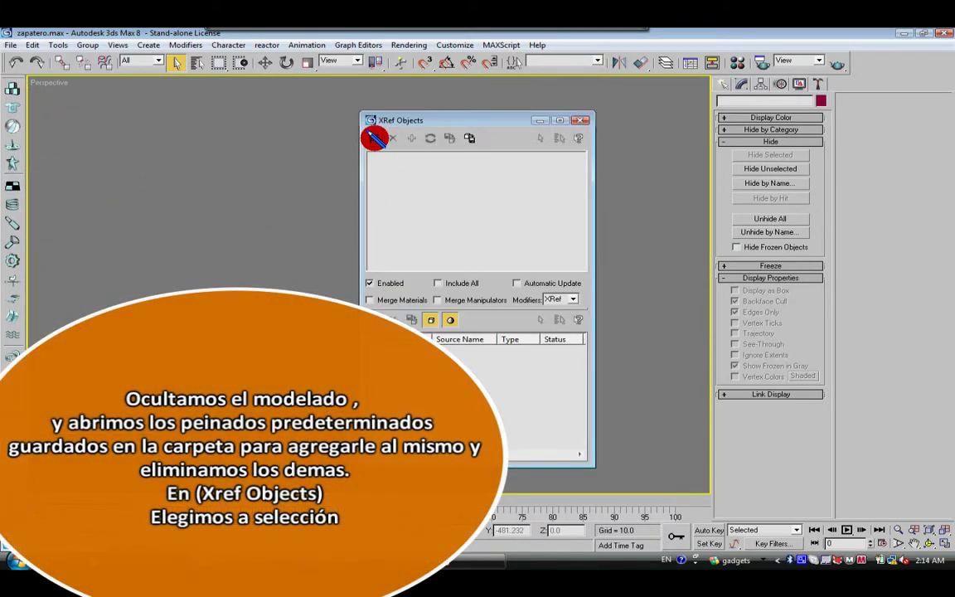
pyautogui.click(375, 138)
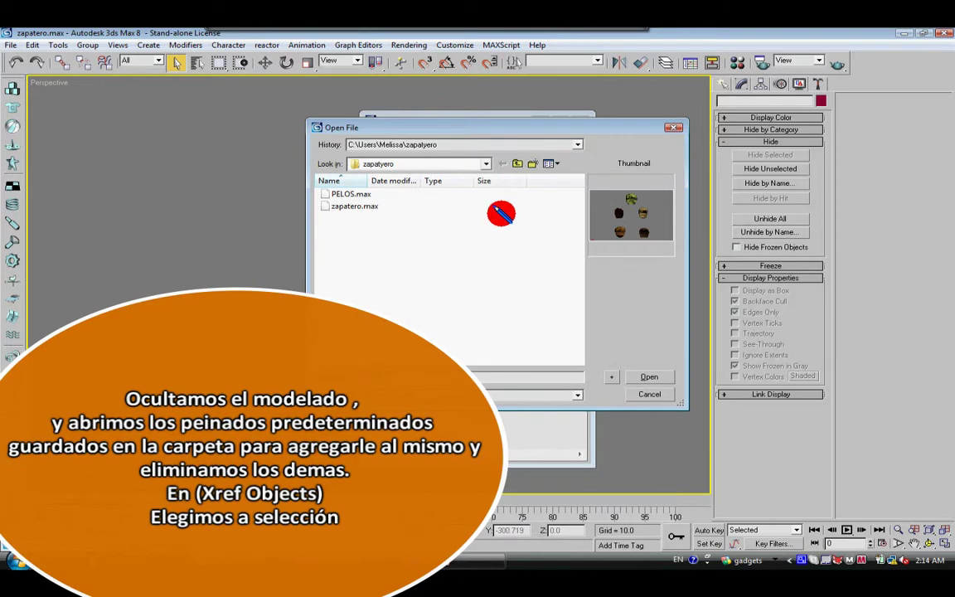
pyautogui.click(349, 194)
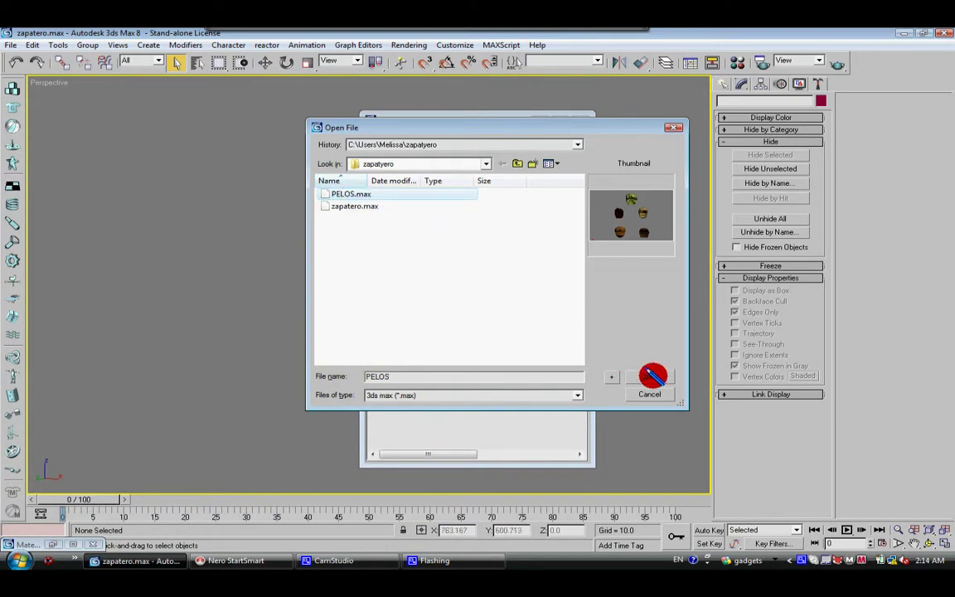
pyautogui.click(649, 378)
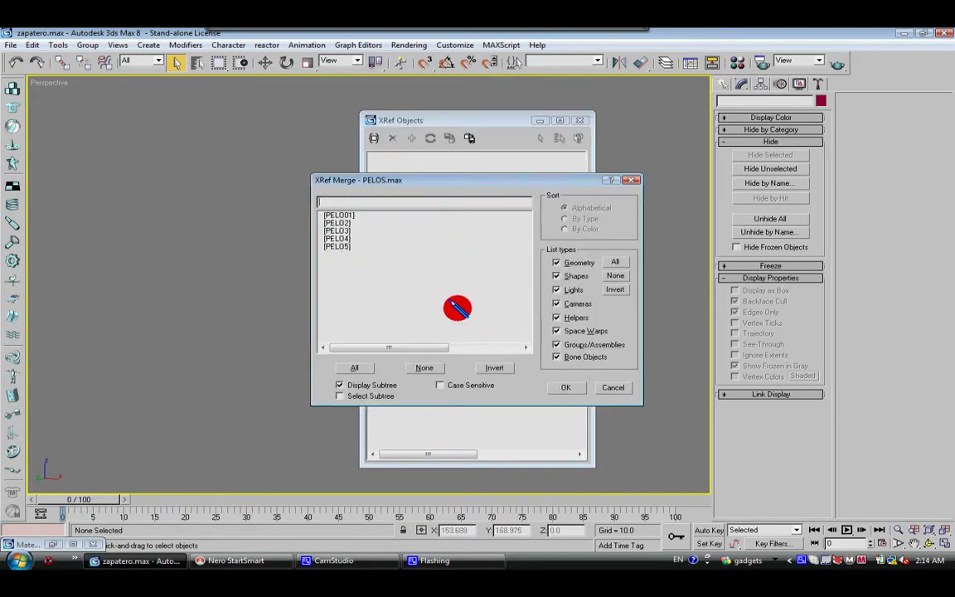
pyautogui.click(355, 366)
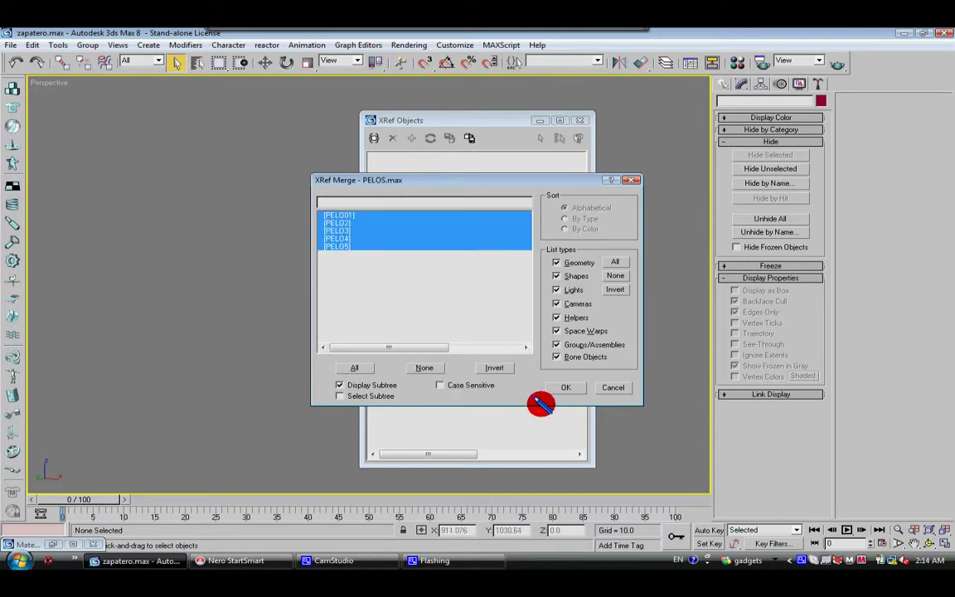
pyautogui.click(555, 387)
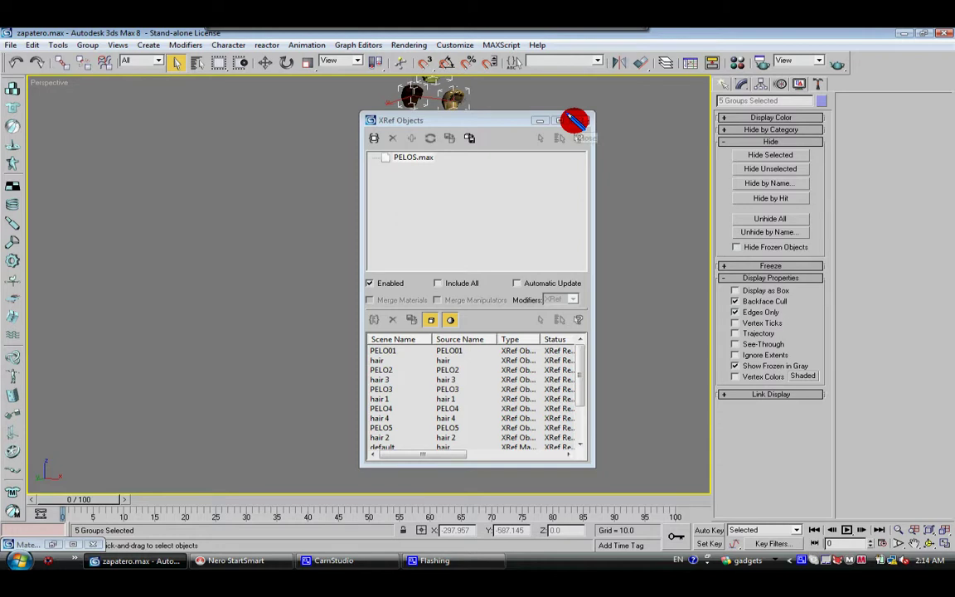
# - Close the XRef Objects window, frame the hairstyles and pick through each one
pyautogui.click(577, 122)
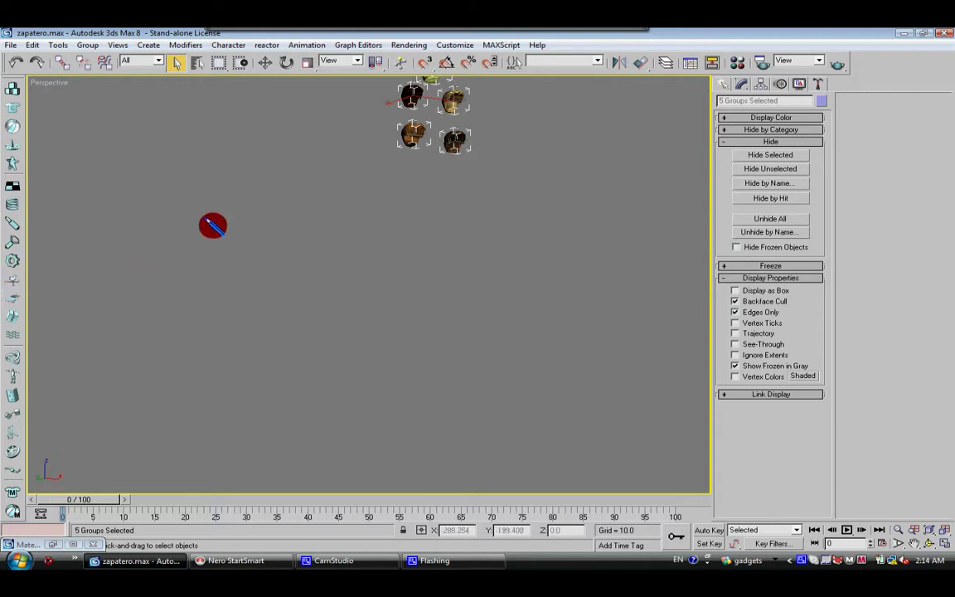
pyautogui.click(928, 528)
pyautogui.click(498, 278)
pyautogui.click(422, 267)
pyautogui.click(324, 267)
pyautogui.click(300, 319)
pyautogui.click(311, 364)
pyautogui.click(425, 392)
pyautogui.click(365, 187)
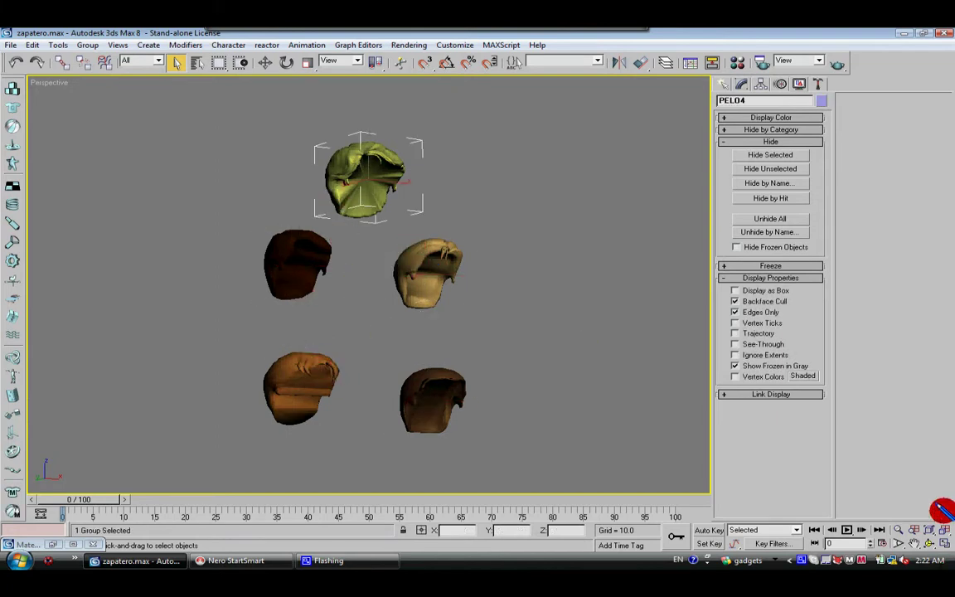
# - Restore four viewports, fit the hairstyles in all views and maximize the Front view
pyautogui.click(944, 537)
pyautogui.click(643, 239)
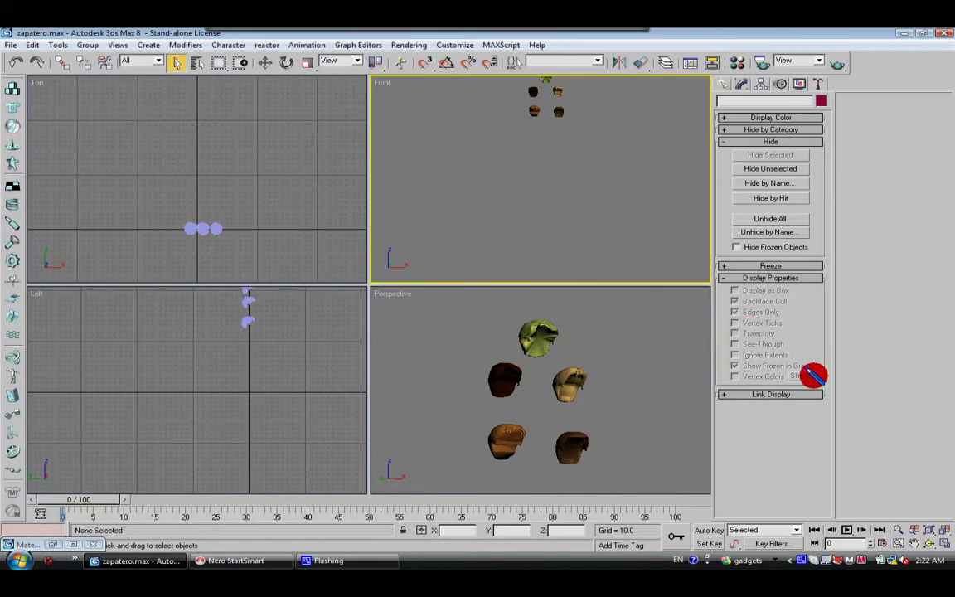
pyautogui.click(929, 528)
pyautogui.click(944, 541)
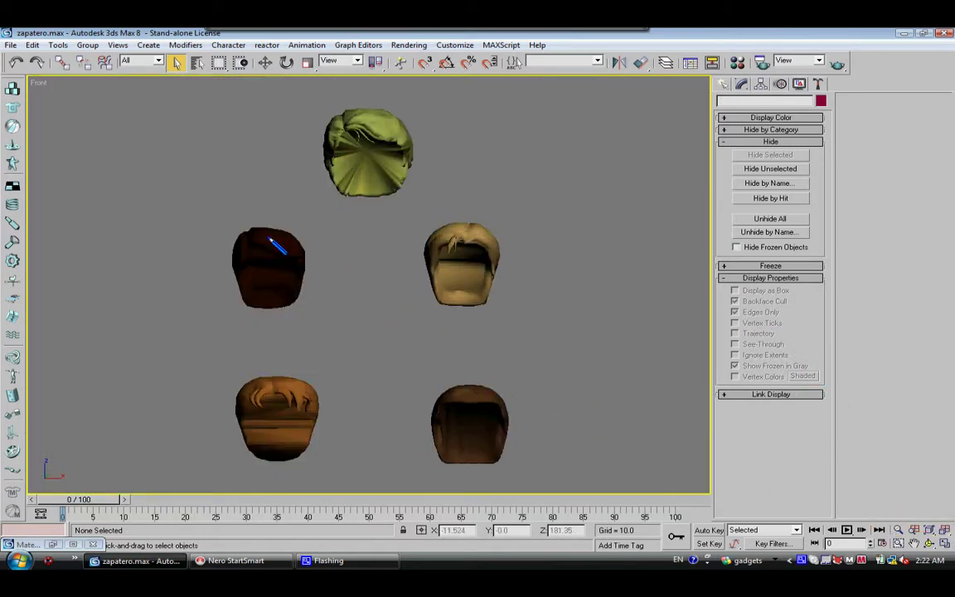
# - Hide the PELO4, PELO3, PELO5 and PELO2 hairstyles one after another
pyautogui.click(278, 243)
pyautogui.click(408, 165)
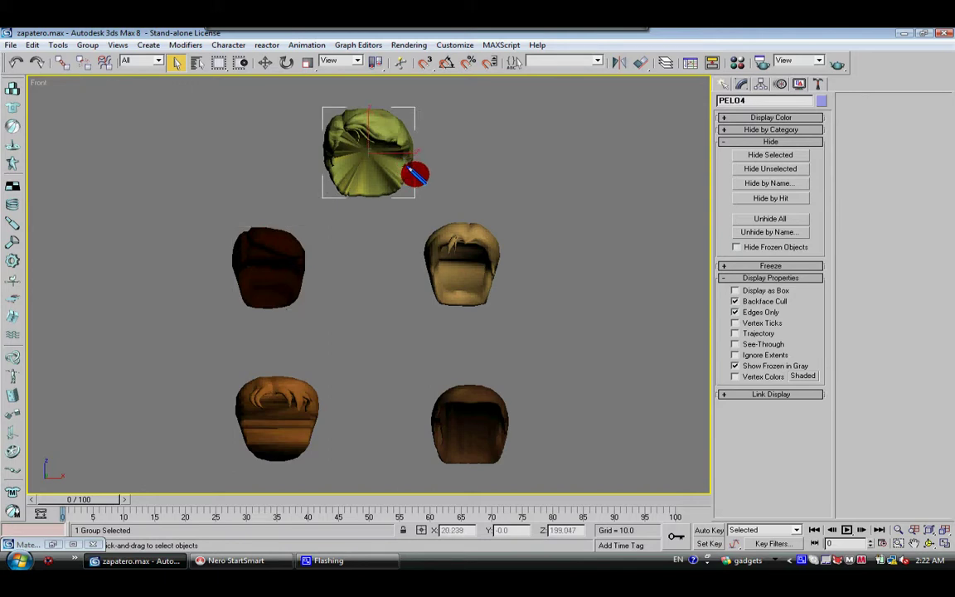
pyautogui.click(456, 233)
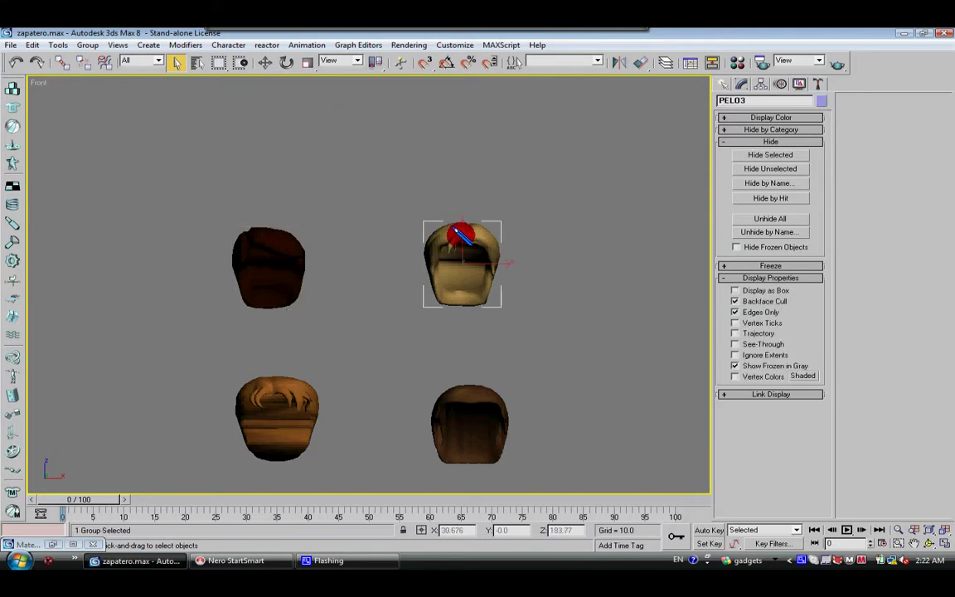
pyautogui.hotkey('alt', 'h')
pyautogui.click(481, 392)
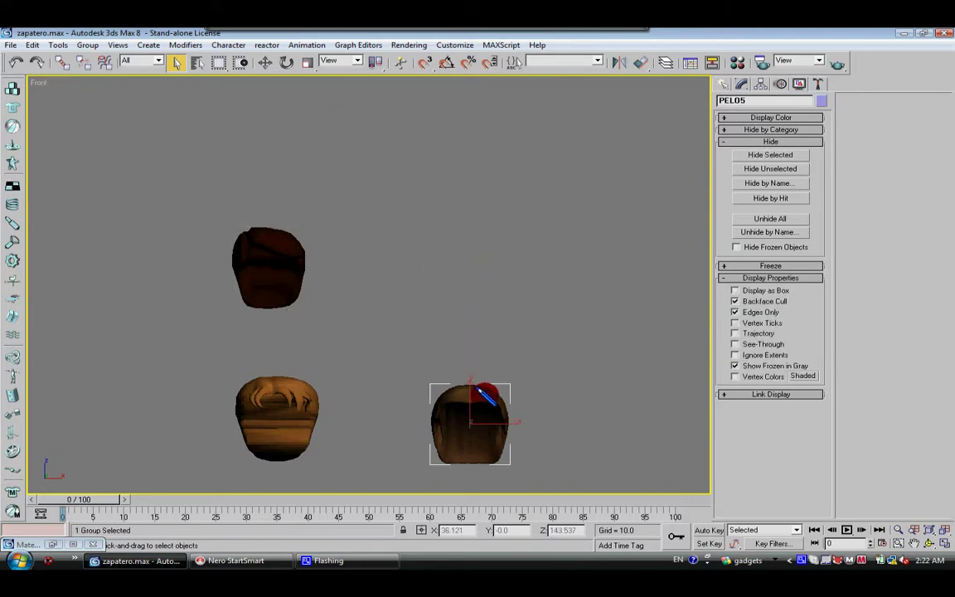
pyautogui.hotkey('alt', 'h')
pyautogui.click(286, 392)
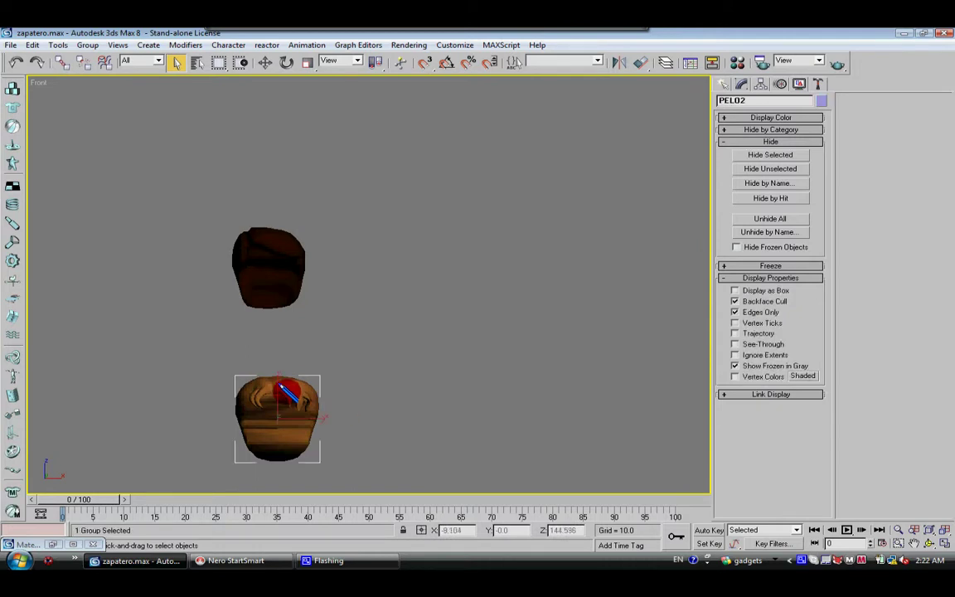
pyautogui.hotkey('alt', 'h')
# - Select the remaining PELO01 hair and zoom the Front view out around it
pyautogui.click(251, 208)
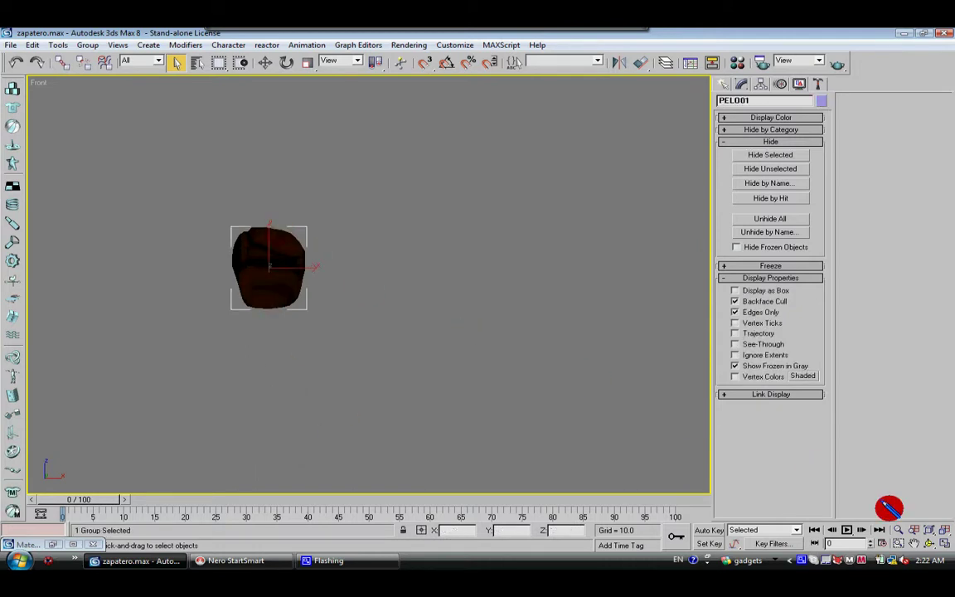
pyautogui.click(929, 528)
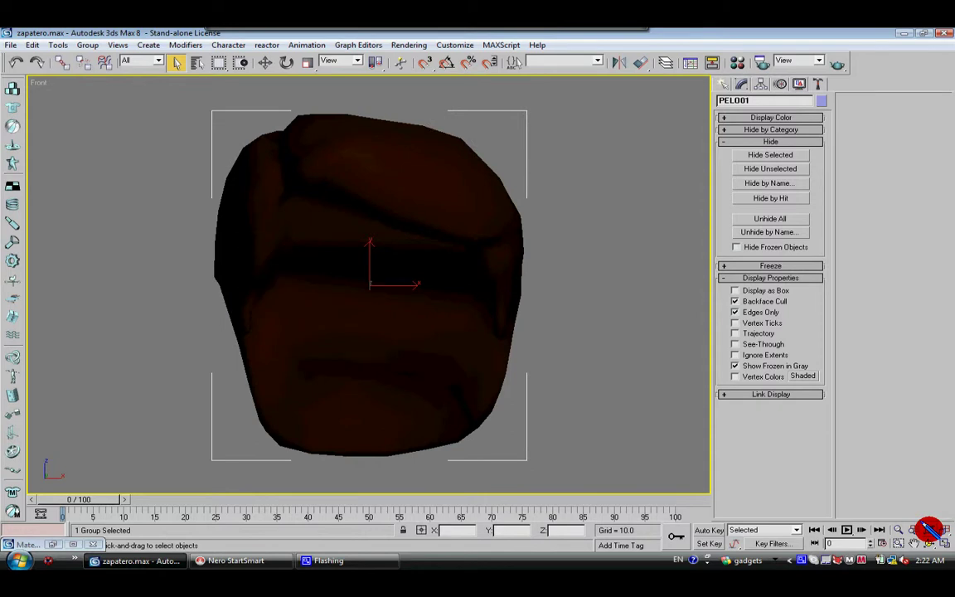
pyautogui.click(898, 528)
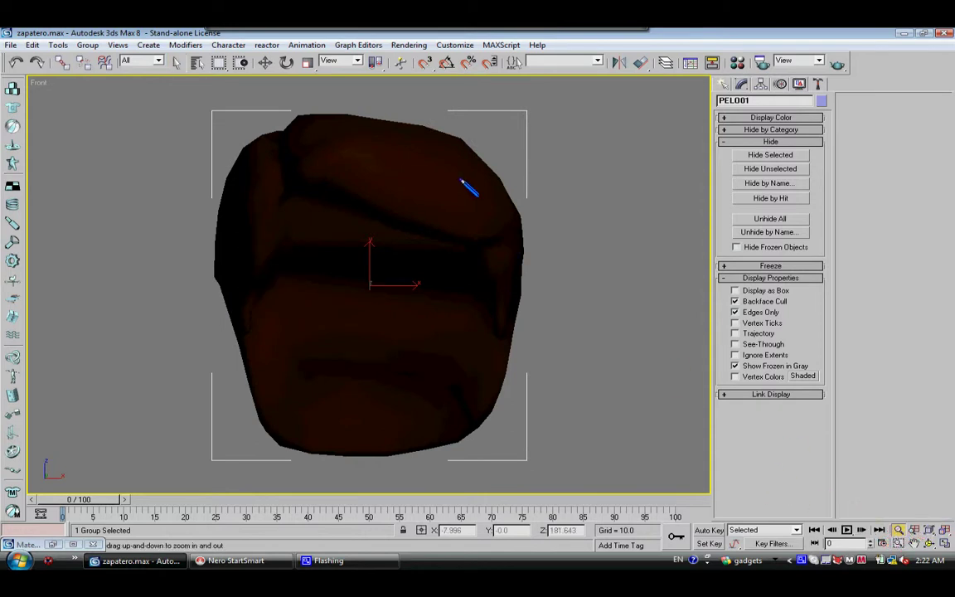
pyautogui.moveTo(470, 188); pyautogui.dragTo(448, 286)
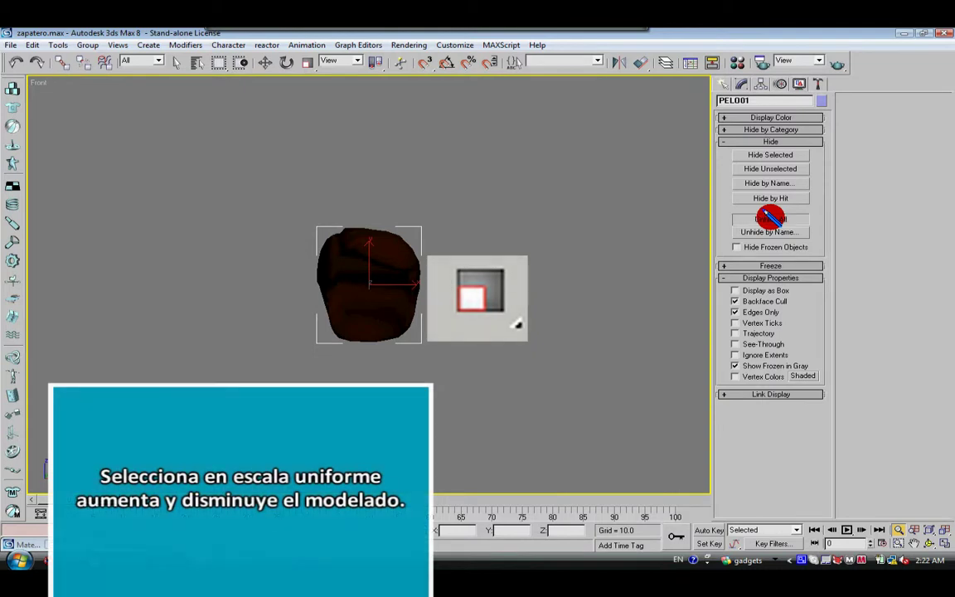
# - Unhide the bald head and uniformly scale the PELO01 hair up to about 1190%
pyautogui.click(771, 217)
pyautogui.click(943, 529)
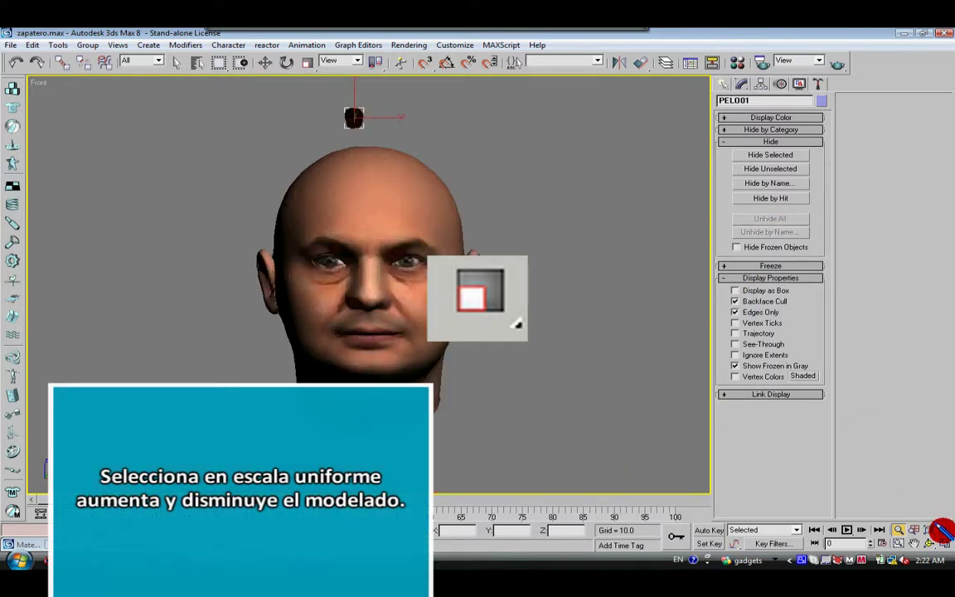
pyautogui.click(309, 62)
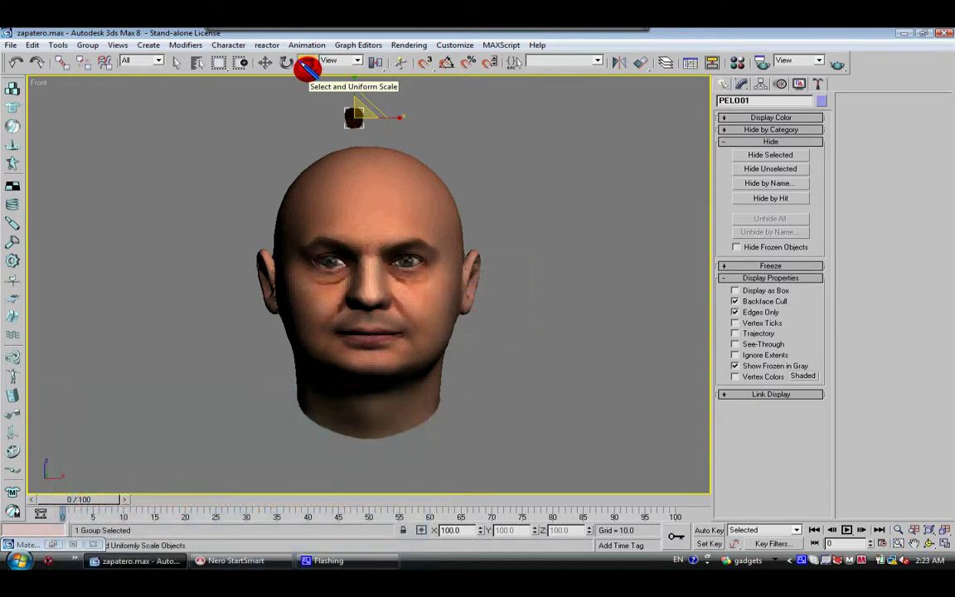
pyautogui.moveTo(362, 111)
pyautogui.mouseDown()
pyautogui.moveTo(614, 431)
pyautogui.moveTo(468, 483)
pyautogui.mouseUp()
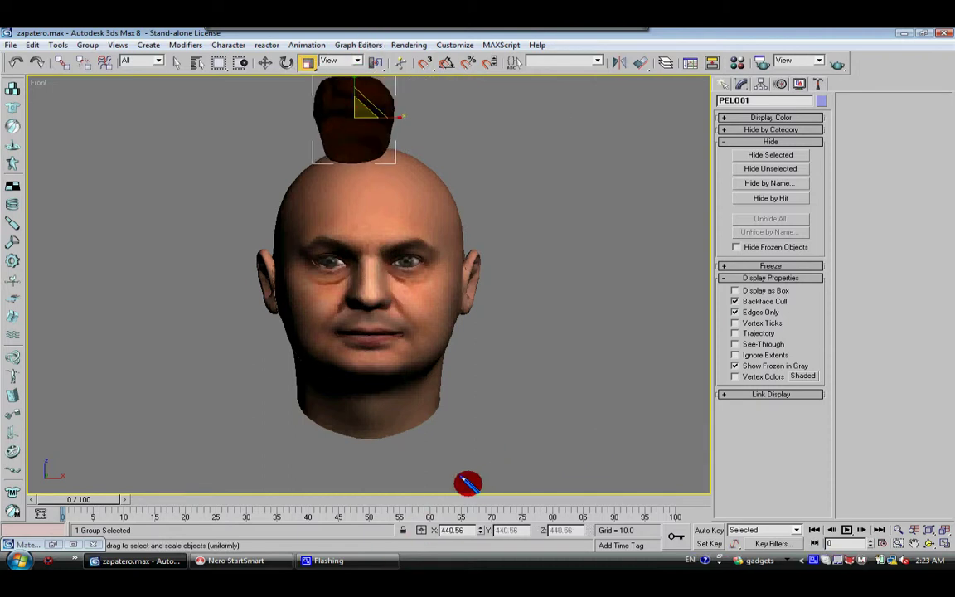
pyautogui.moveTo(369, 116); pyautogui.dragTo(306, 540)
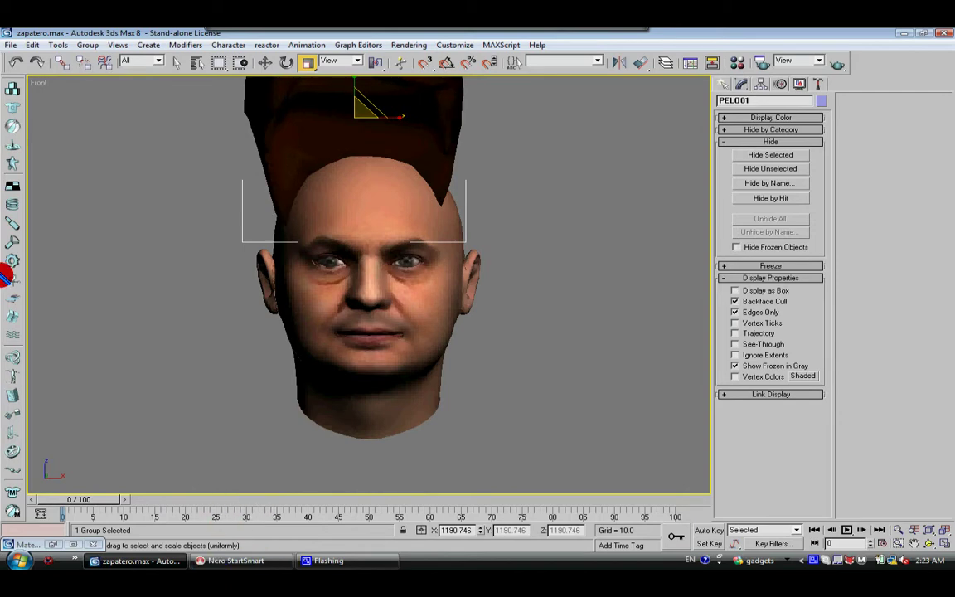
# - Move the hair down and centre it on top of the head
pyautogui.click(265, 63)
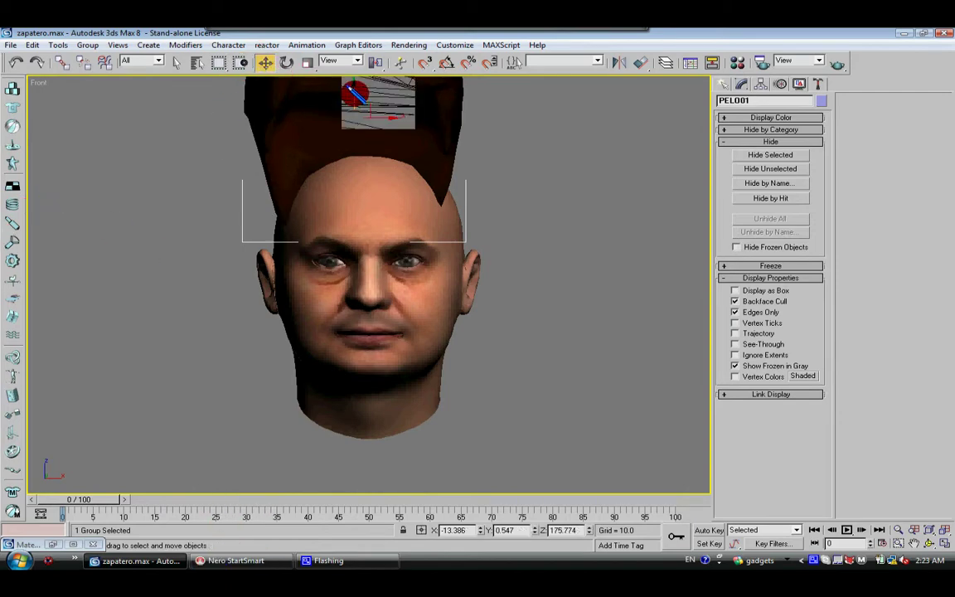
pyautogui.moveTo(355, 93)
pyautogui.mouseDown()
pyautogui.moveTo(352, 199)
pyautogui.moveTo(387, 234)
pyautogui.mouseUp()
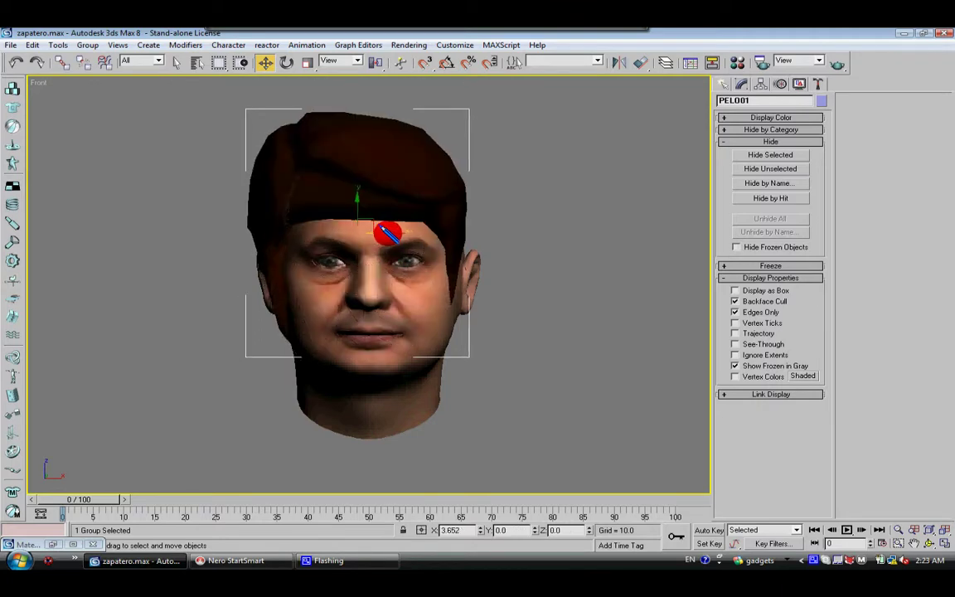
pyautogui.moveTo(388, 234); pyautogui.dragTo(400, 235)
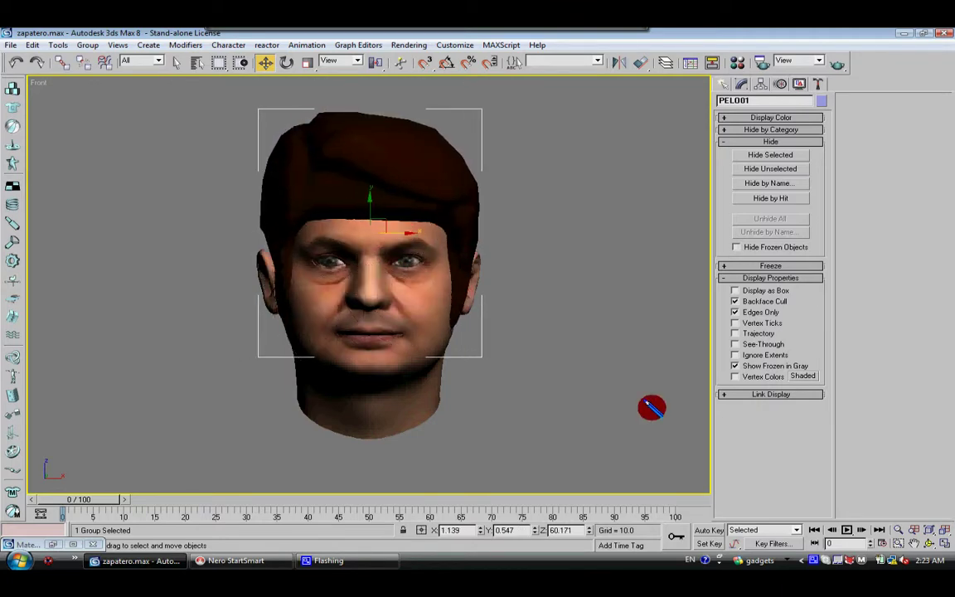
pyautogui.click(942, 542)
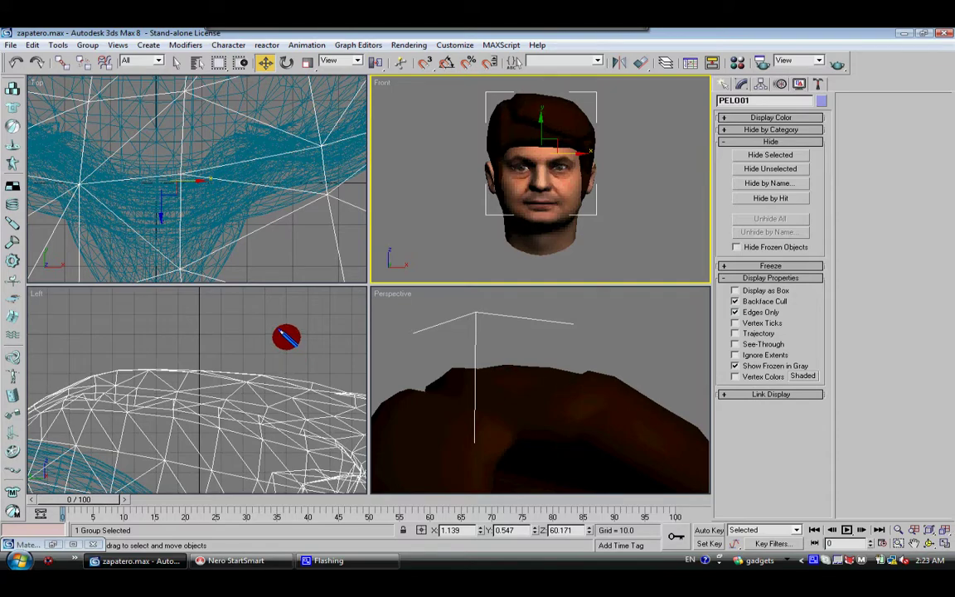
# - In a maximized Left view, move the hair back over the skull
pyautogui.click(944, 529)
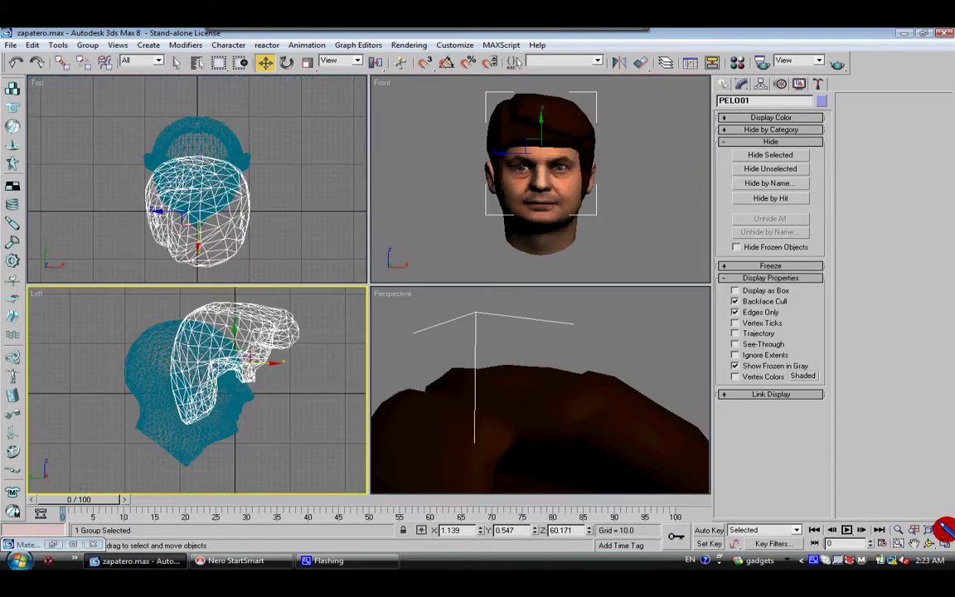
pyautogui.click(943, 543)
pyautogui.moveTo(424, 214); pyautogui.dragTo(320, 218)
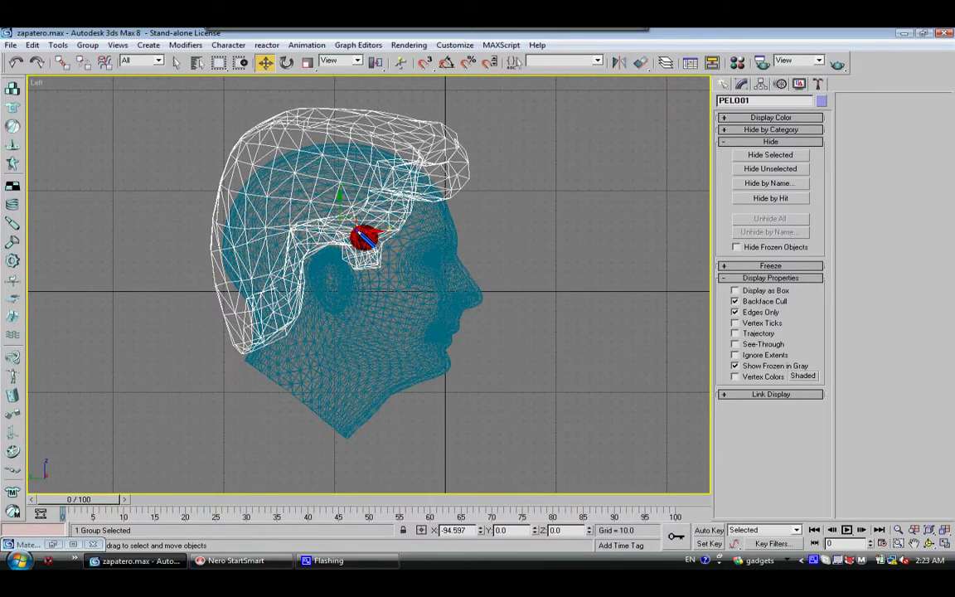
# - In the maximized Front view, lower the hair onto the scalp and shrink it to about 96%
pyautogui.click(941, 545)
pyautogui.rightClick(664, 249)
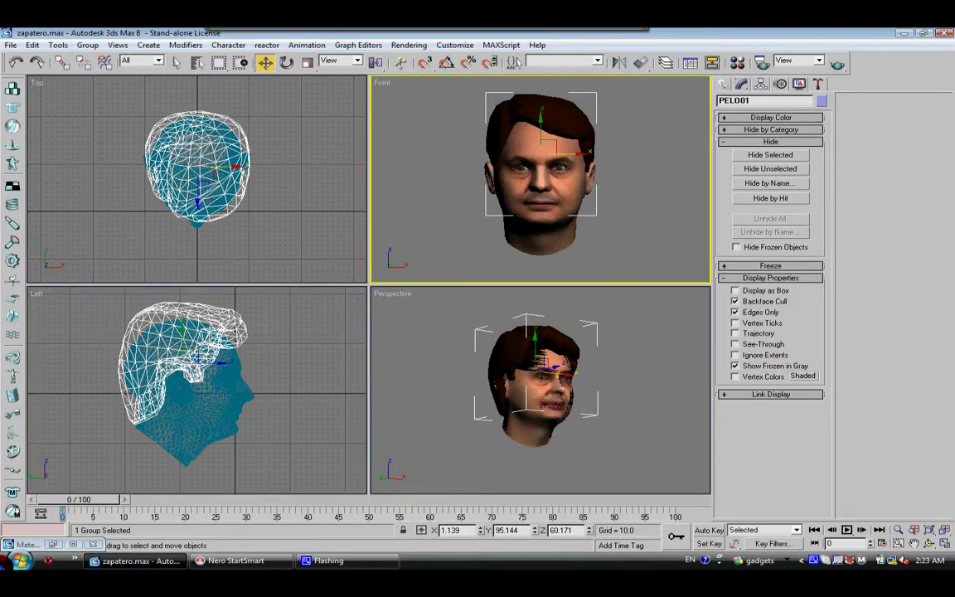
pyautogui.click(944, 544)
pyautogui.moveTo(354, 201); pyautogui.dragTo(378, 213)
pyautogui.click(308, 62)
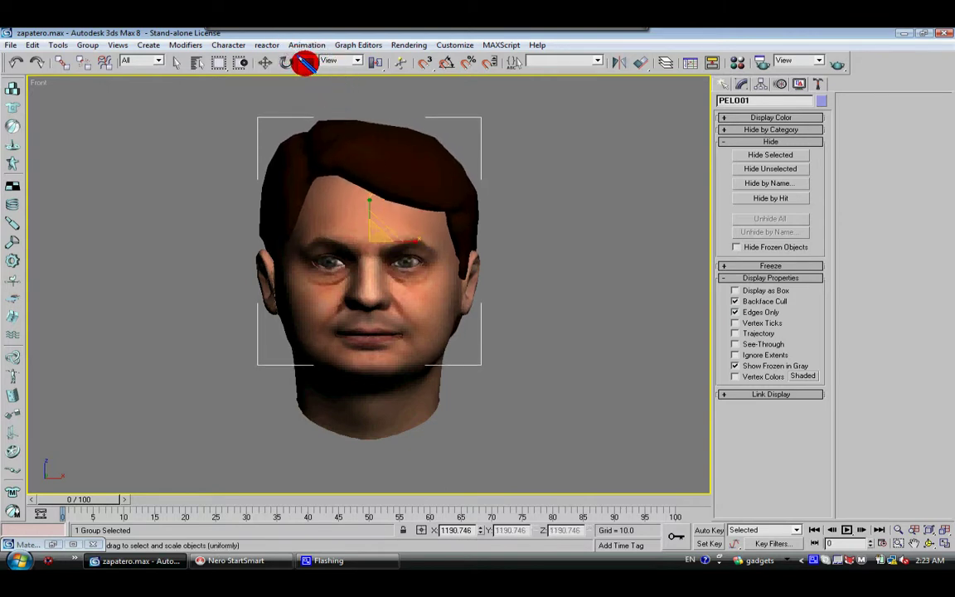
pyautogui.moveTo(377, 238); pyautogui.dragTo(381, 241)
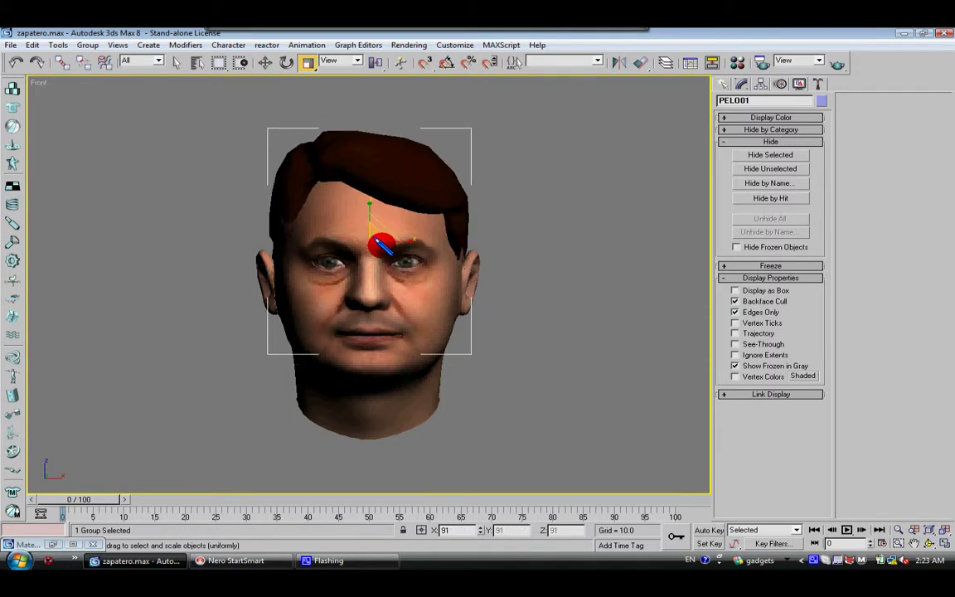
pyautogui.click(264, 62)
pyautogui.moveTo(367, 202); pyautogui.dragTo(400, 253)
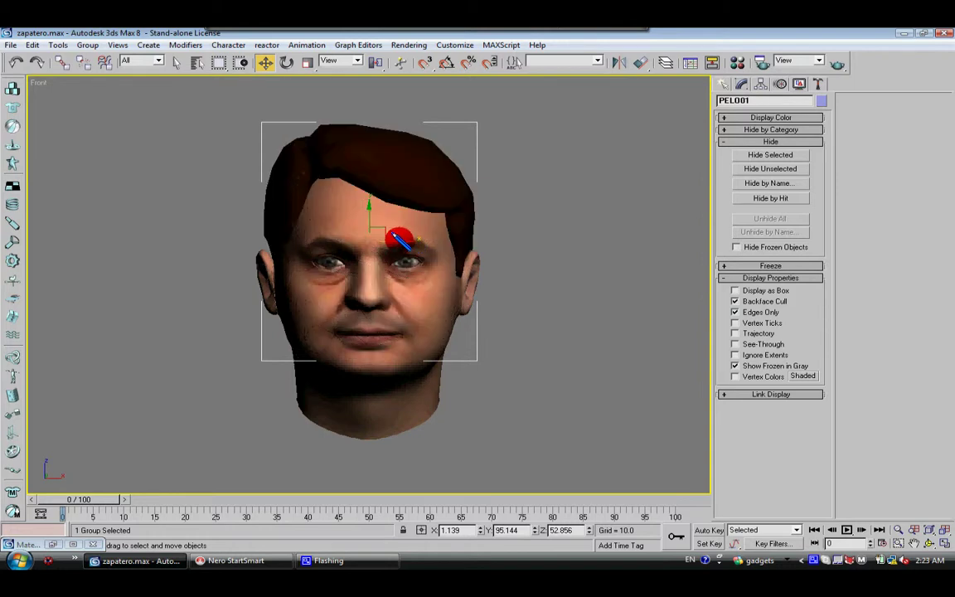
# - Orbit the maximized Perspective view to inspect the fitted hair
pyautogui.click(945, 543)
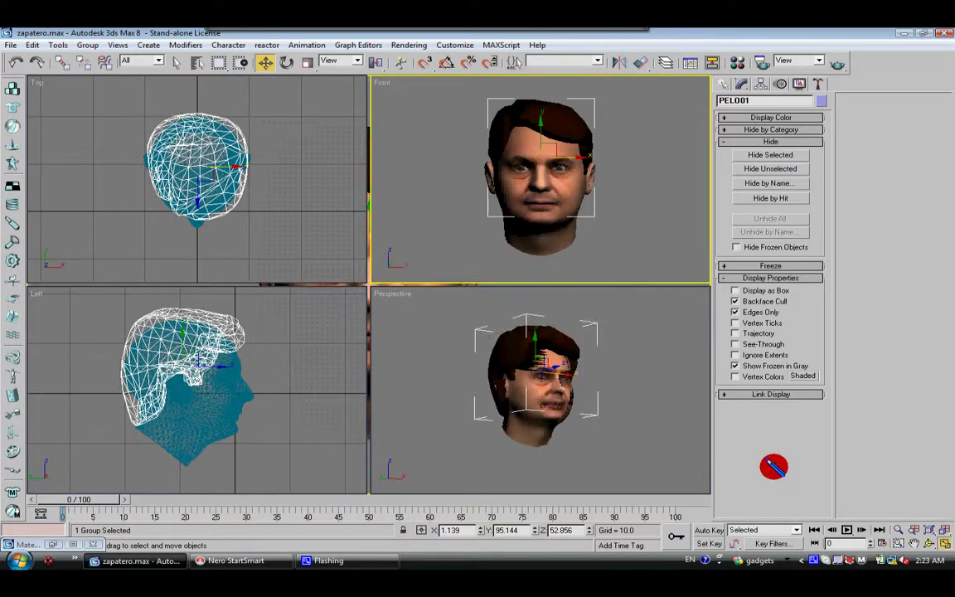
pyautogui.click(944, 541)
pyautogui.moveTo(503, 320)
pyautogui.mouseDown()
pyautogui.moveTo(412, 233)
pyautogui.moveTo(437, 260)
pyautogui.moveTo(467, 256)
pyautogui.moveTo(443, 271)
pyautogui.mouseUp()
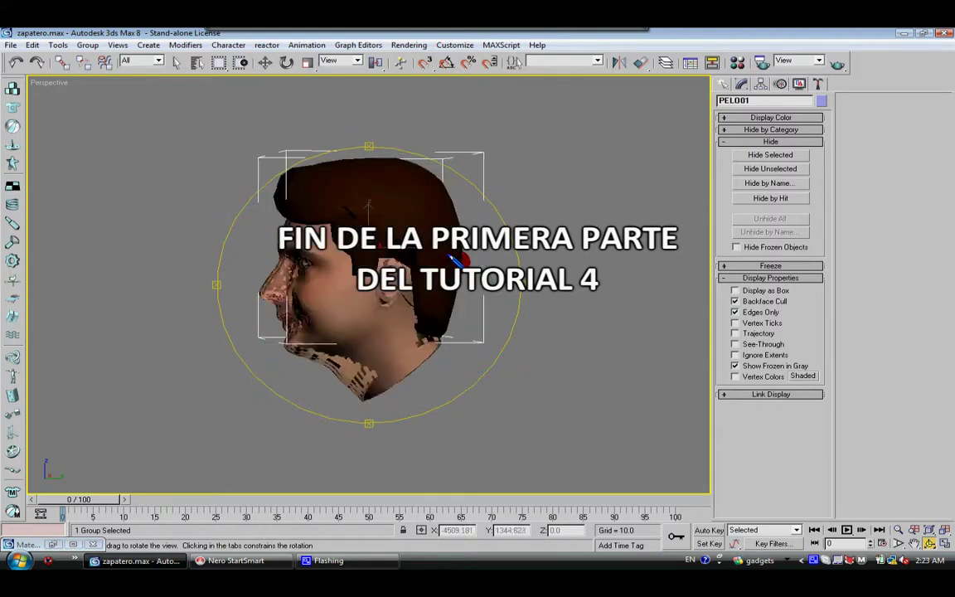